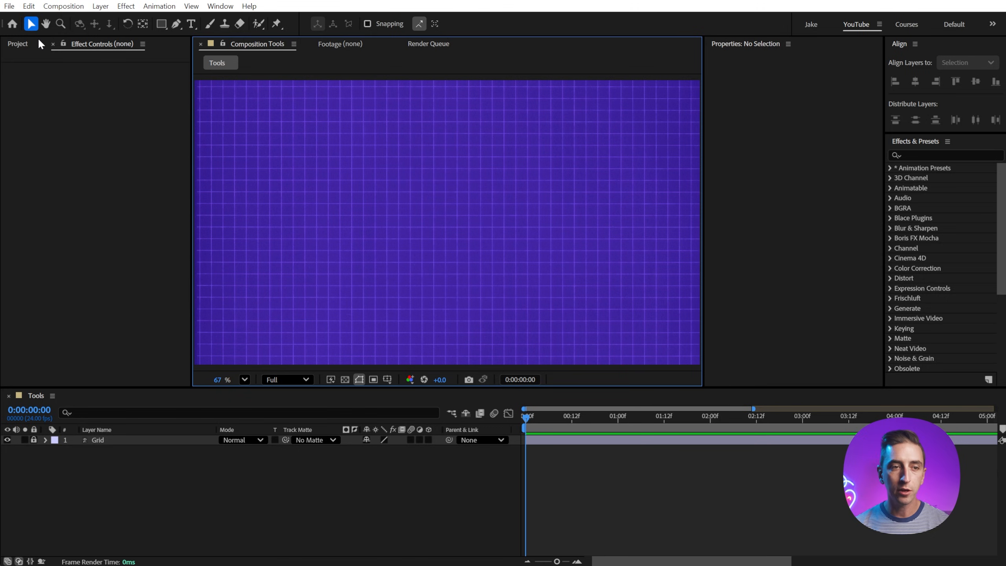
click(60, 24)
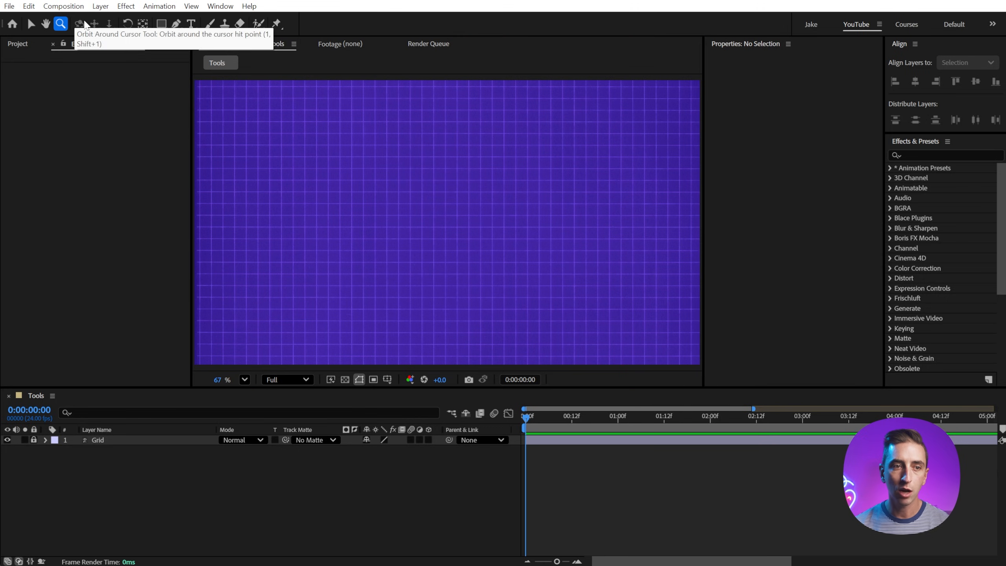
click(132, 26)
click(147, 27)
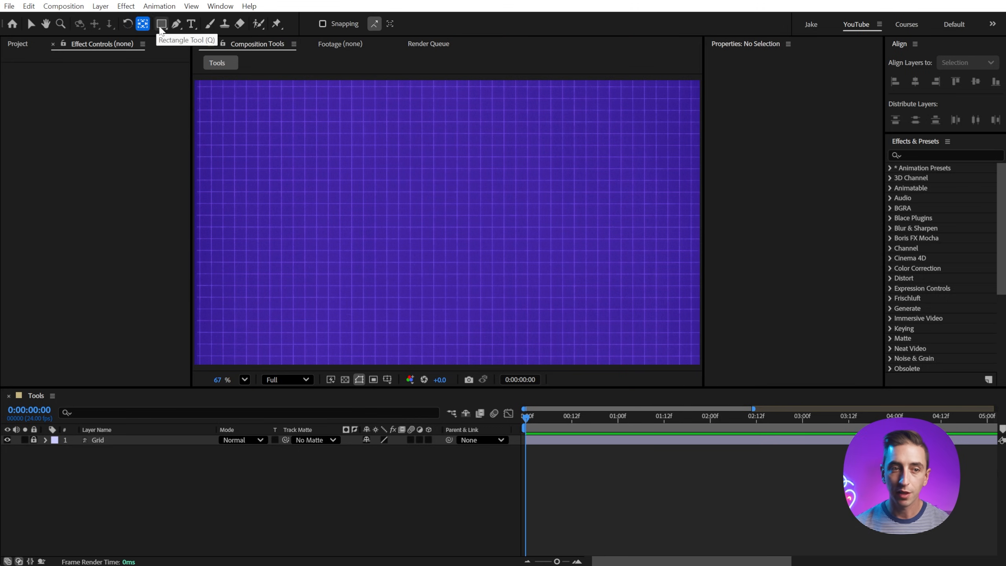
Step: Draw a parametric square about 257 px wide with the Rectangle tool and expand its Rectangle Path properties in the timeline
click(162, 26)
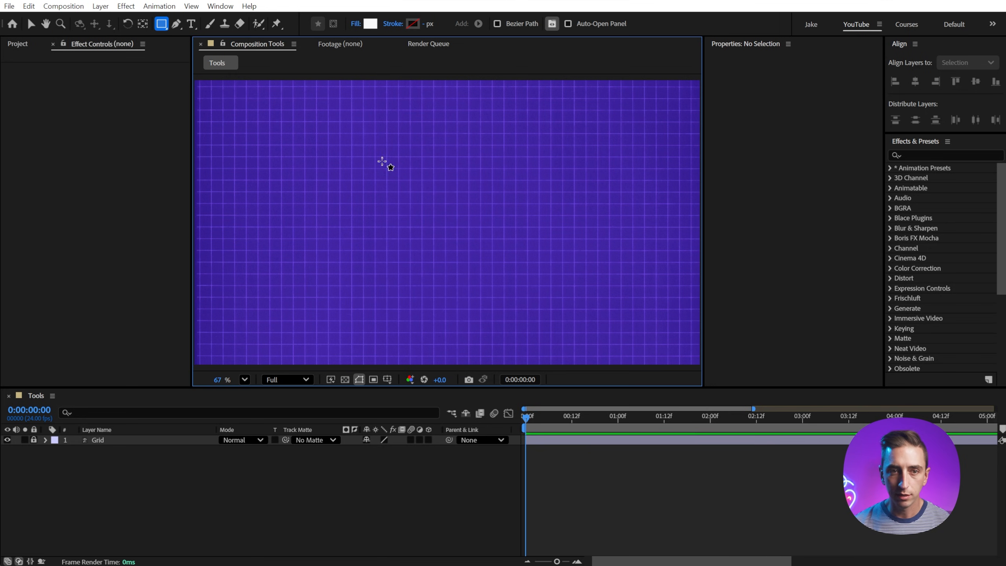
drag(317, 142, 386, 211)
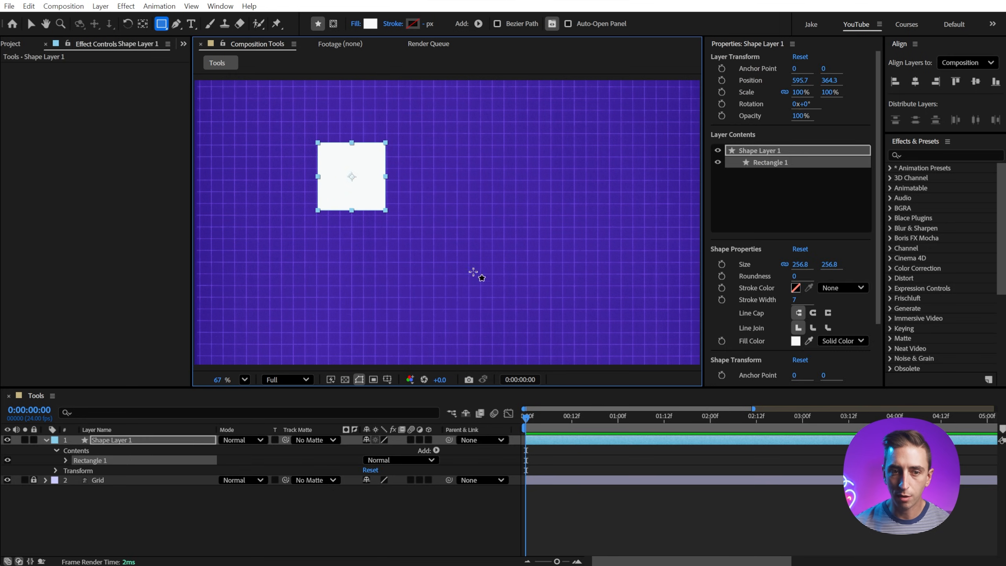
click(66, 460)
click(105, 470)
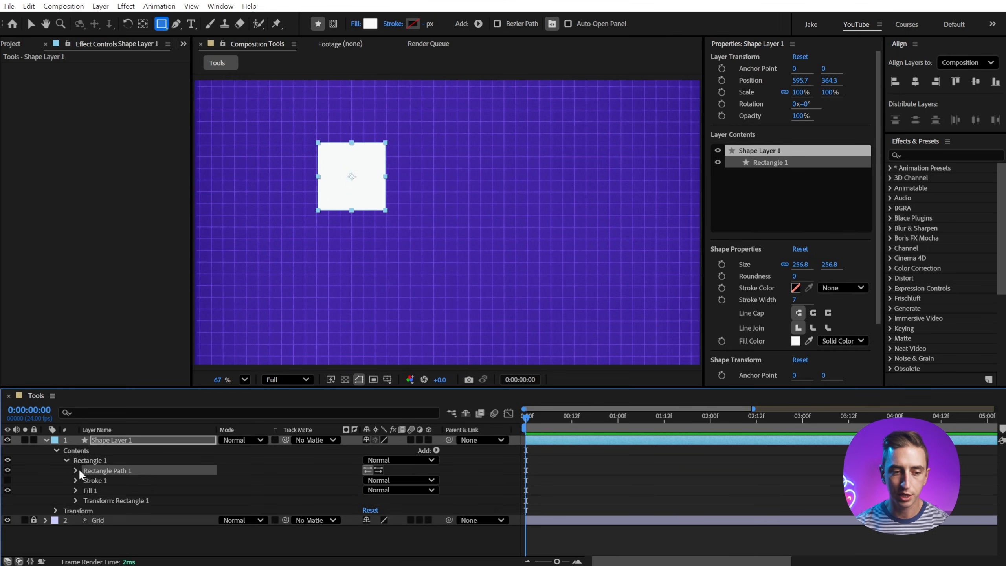
click(77, 471)
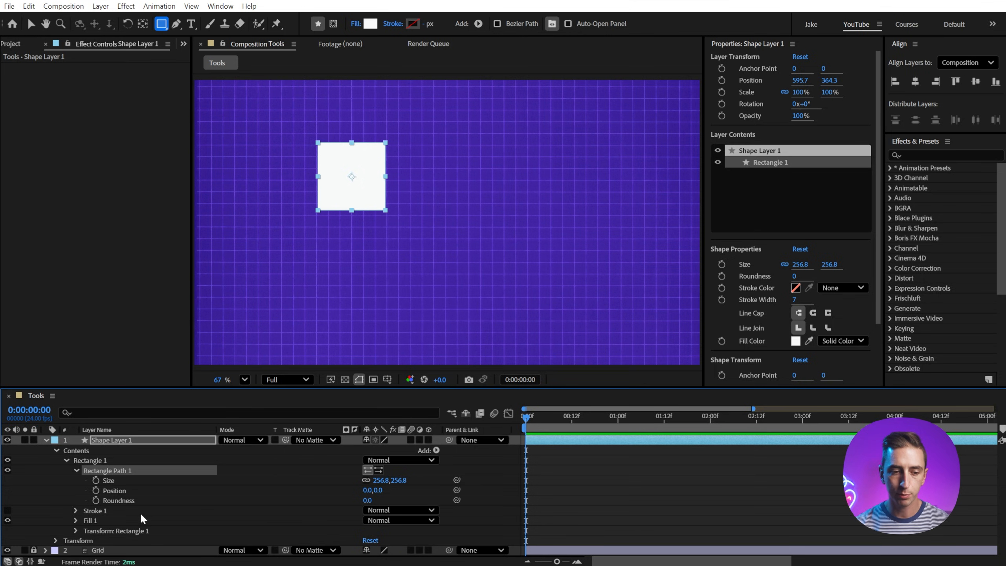
Step: Enable Bezier Path, draw a second, larger square centred at about (1176, 376), and expand its path properties in the timeline
click(513, 26)
click(557, 471)
drag(459, 134, 549, 224)
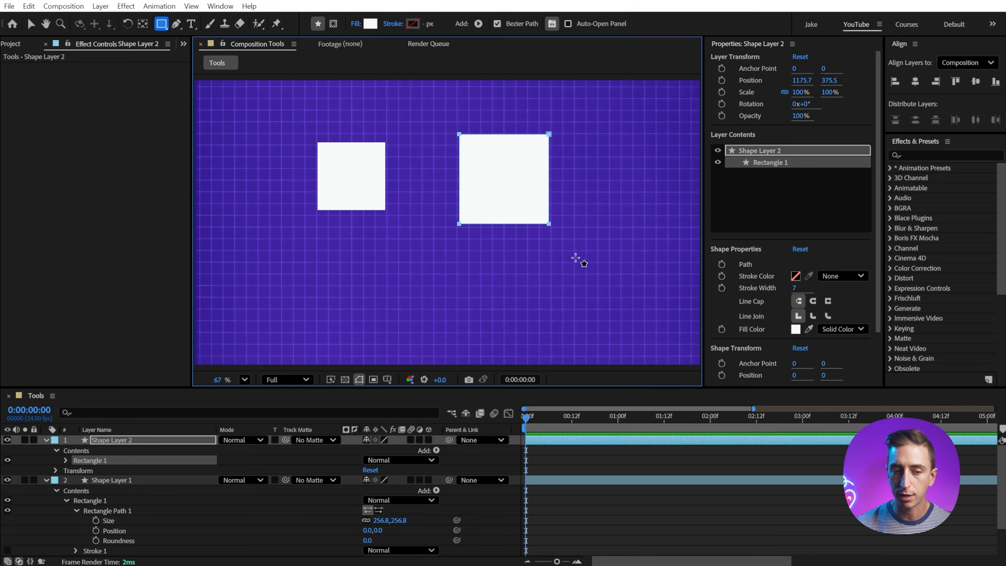
click(66, 460)
click(75, 471)
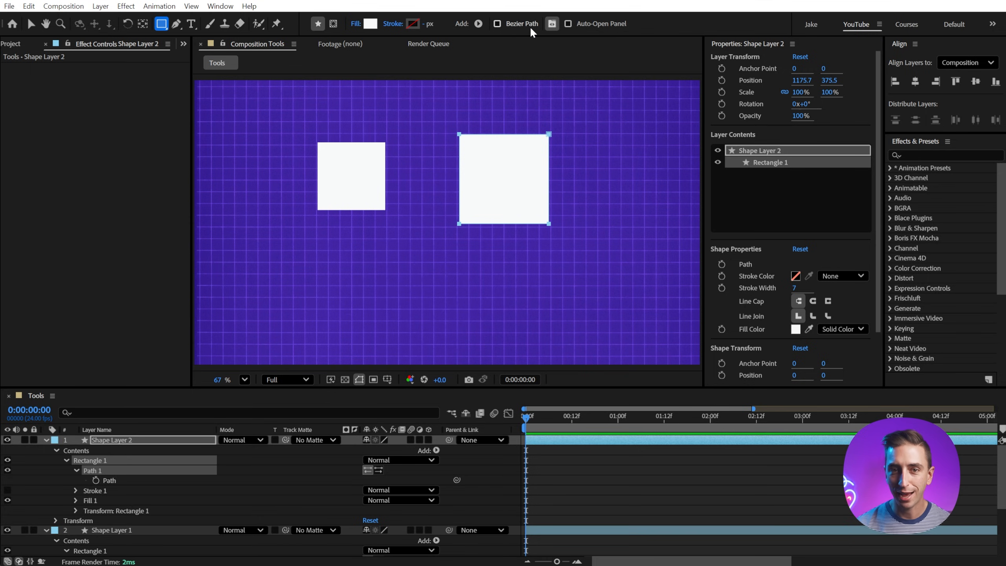
Step: Switch to the Selection tool and toggle the Properties panel's visibility off and on again
key(v)
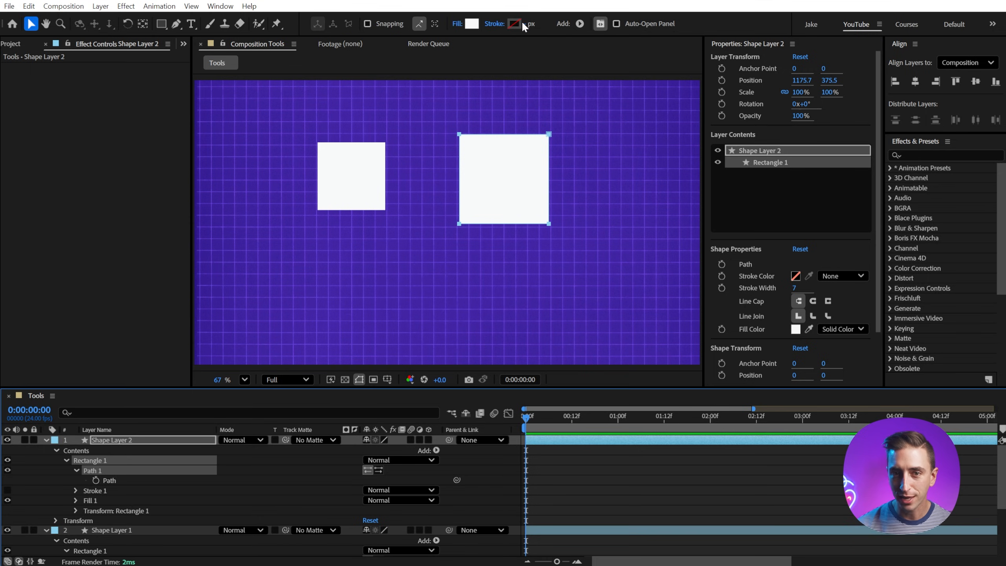
click(603, 24)
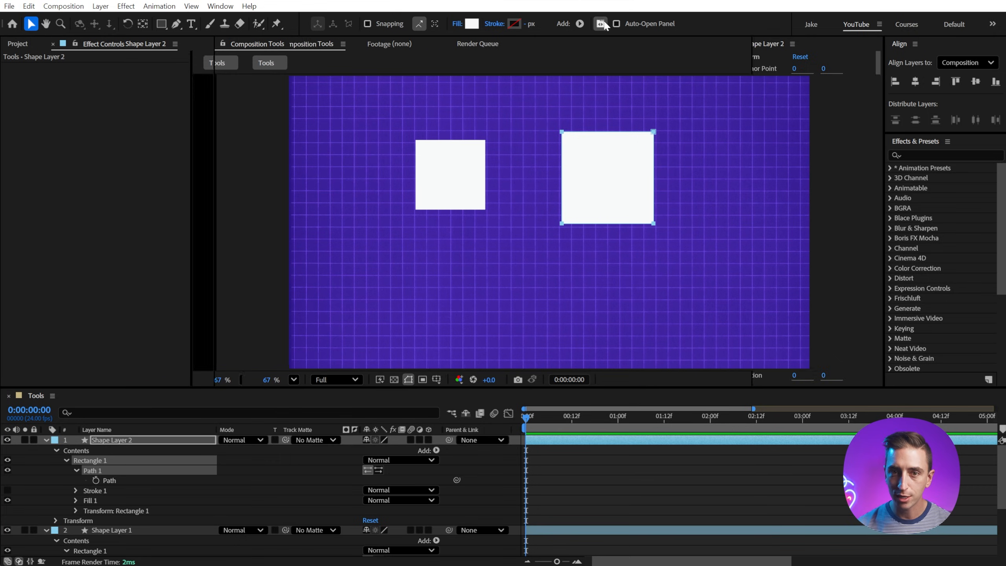
click(602, 24)
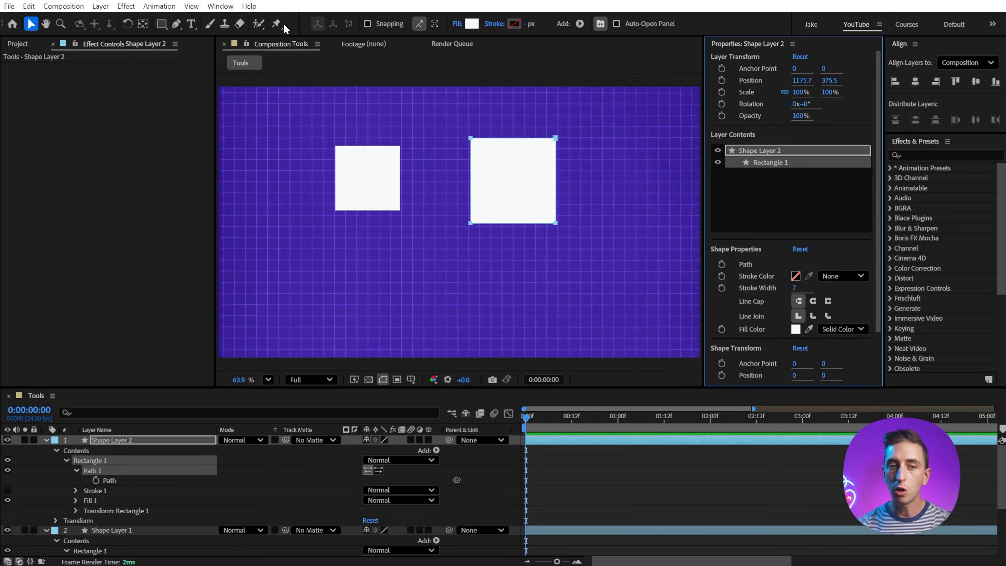
click(602, 24)
click(602, 25)
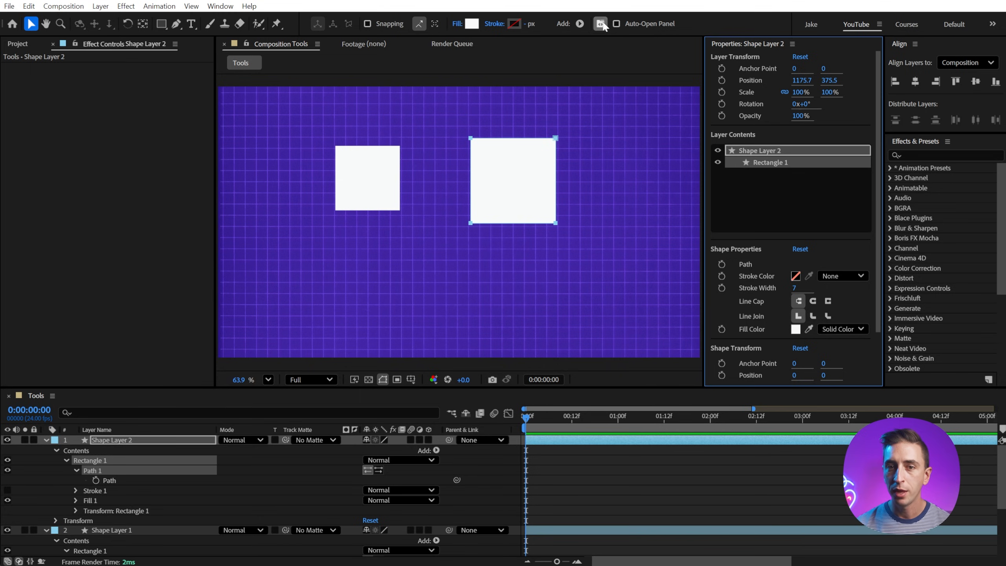
Step: Turn on Auto-Open Panel for the shape tools and for the Brush tool
click(643, 24)
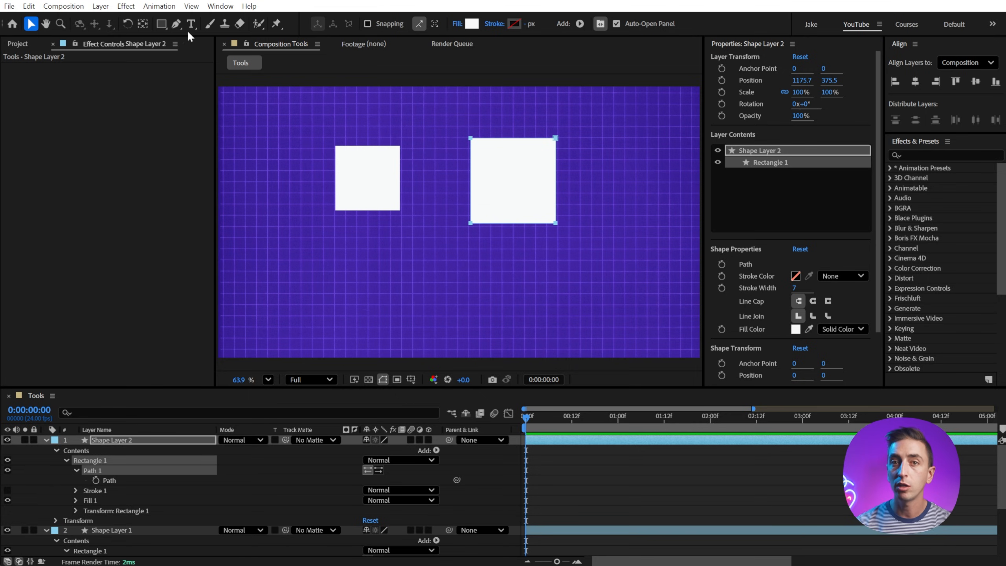
click(162, 25)
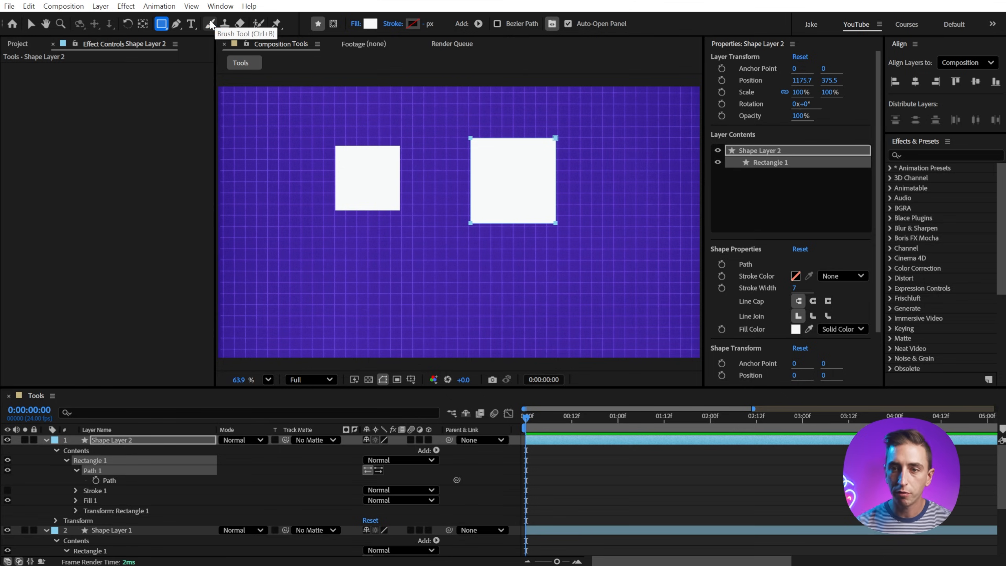
click(211, 24)
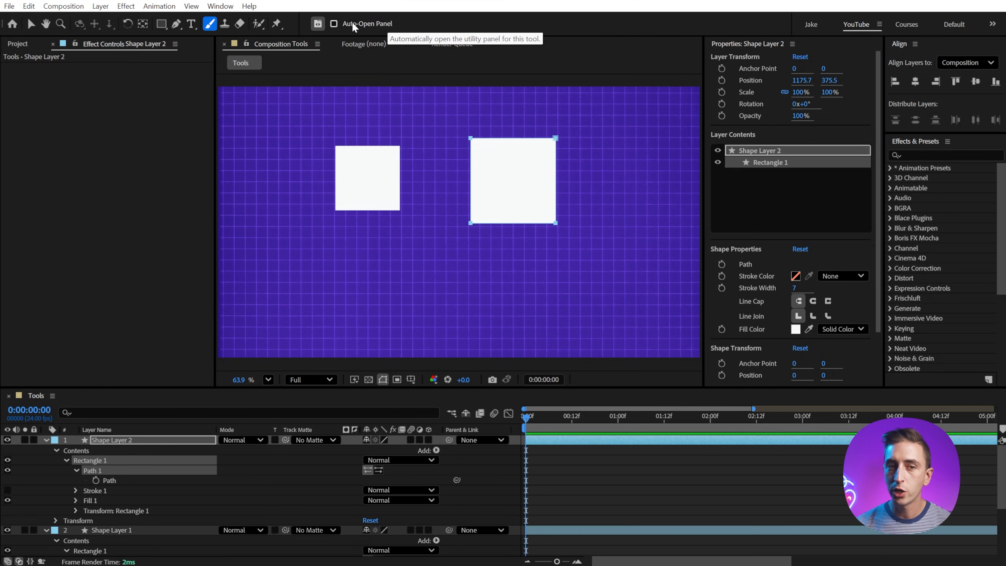
click(334, 24)
Step: Switch between the Clone Stamp, Brush and Eraser tools to check which utility panels open automatically
click(224, 24)
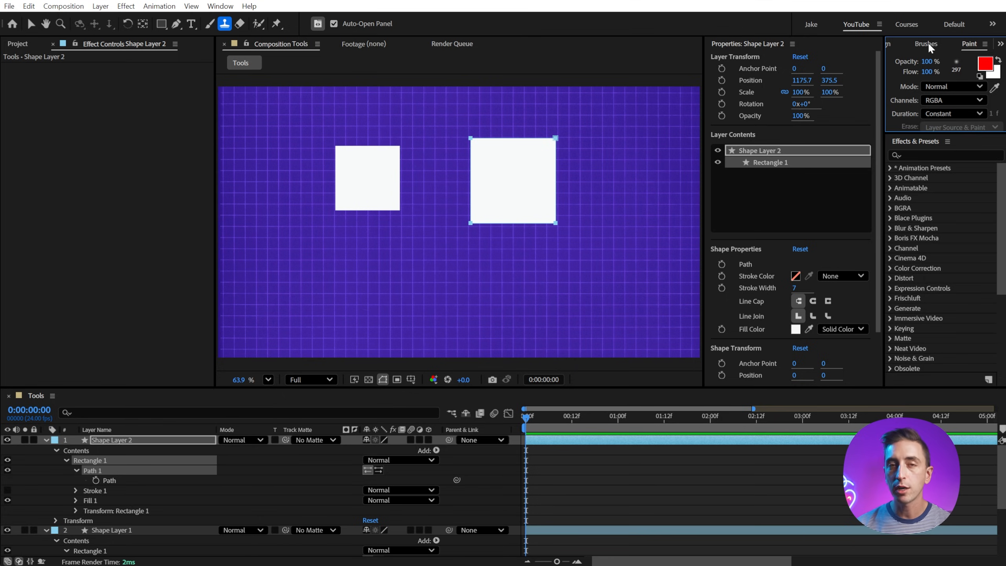
click(213, 26)
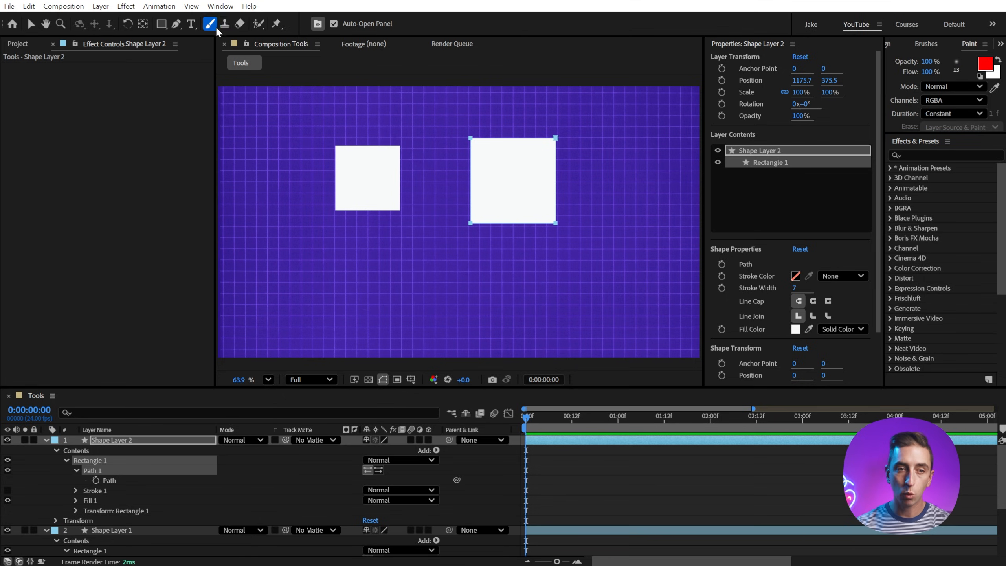
click(239, 25)
click(212, 25)
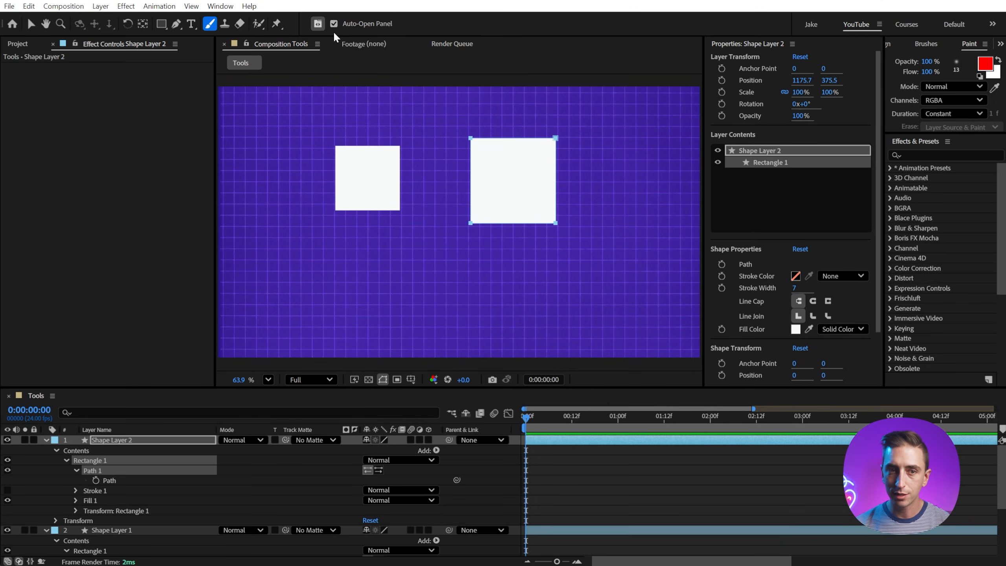
Step: Close the paint utility panels and turn off Auto-Open Panel for both the Brush and Rectangle tools
click(318, 24)
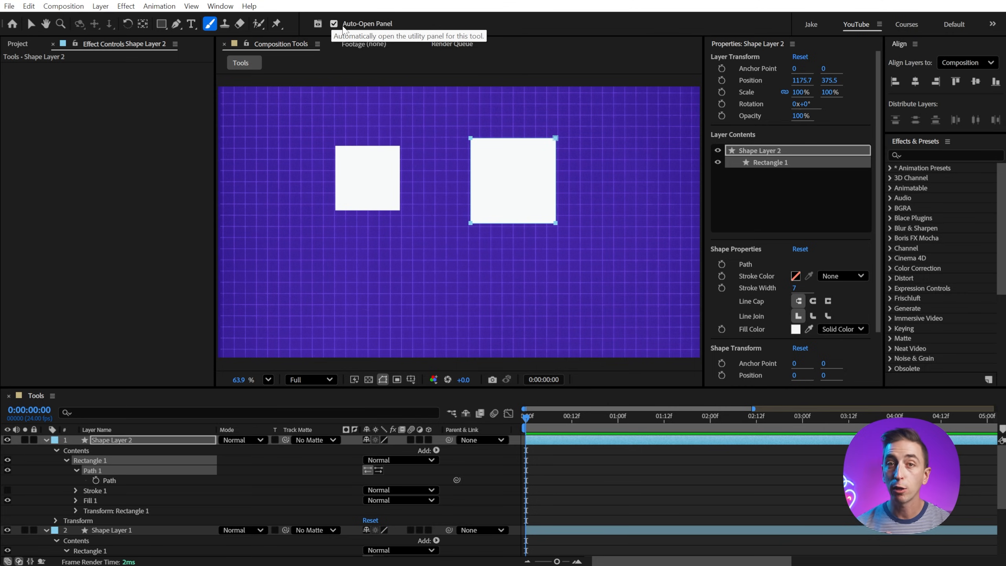
click(344, 29)
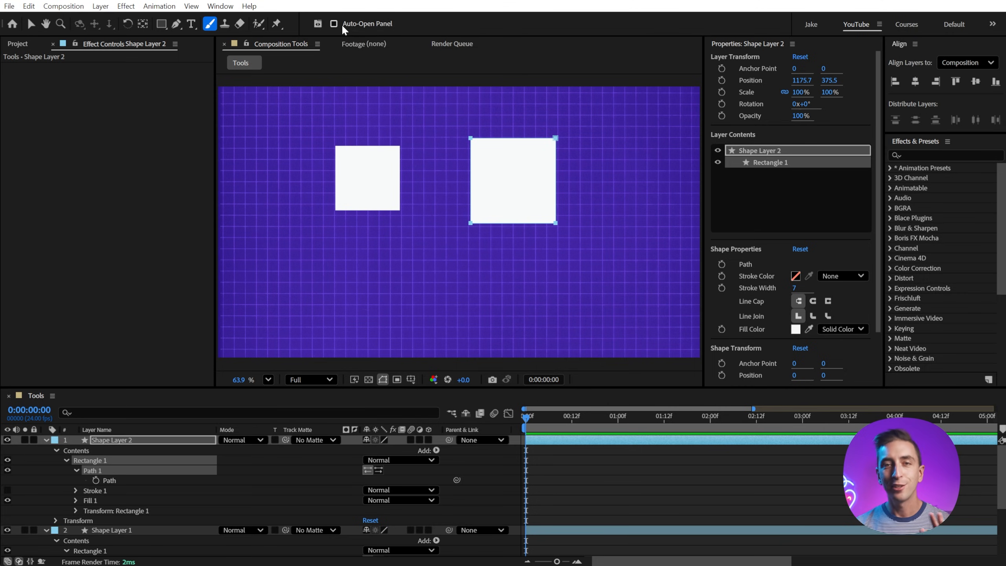
key(q)
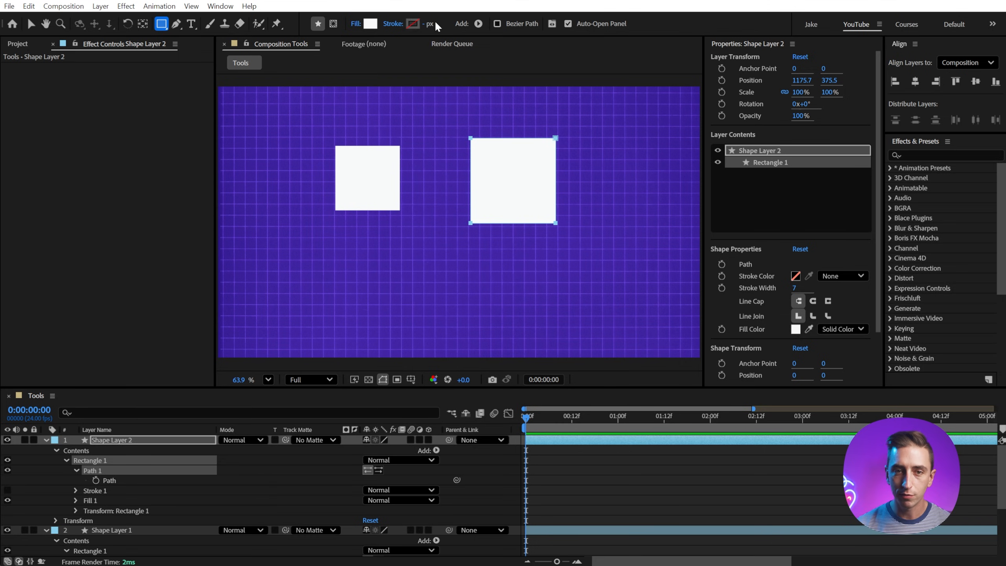
click(579, 26)
Step: Hide the Properties panel from the Rectangle tool's options and show it again
click(553, 24)
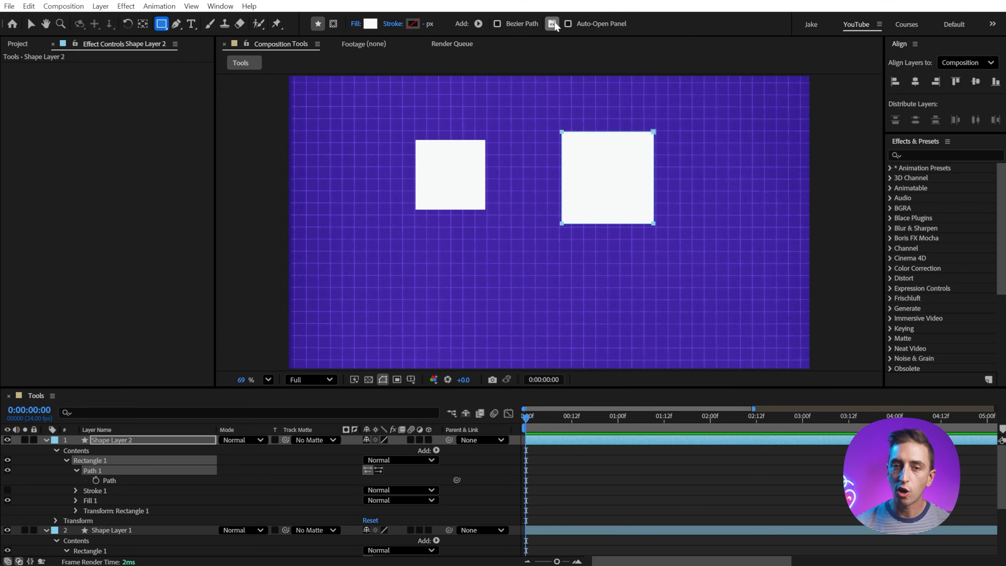
click(554, 22)
click(555, 23)
click(555, 22)
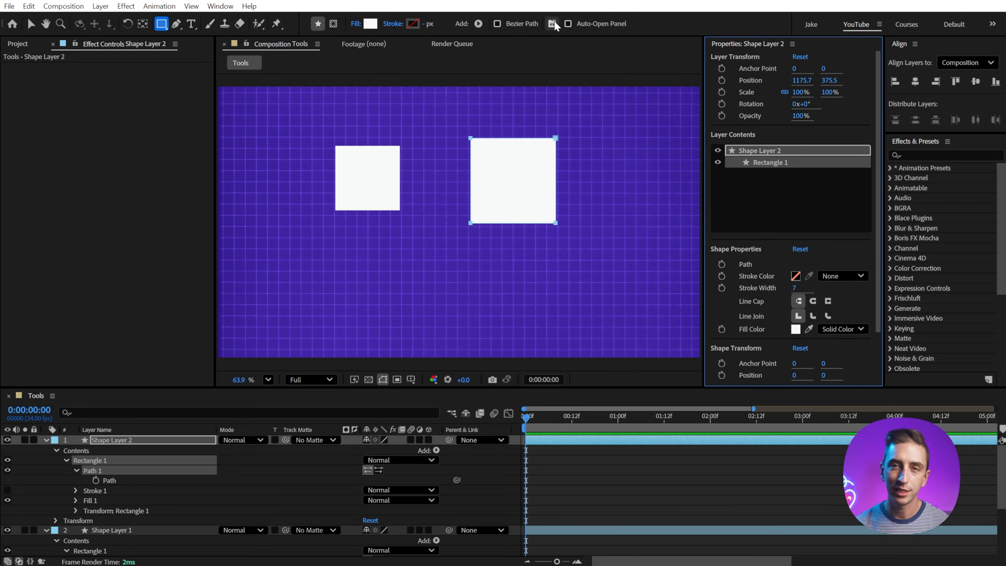
Step: Move the smaller square with the Selection tool so its upper-right corner snaps to the larger square's upper-left corner
key(v)
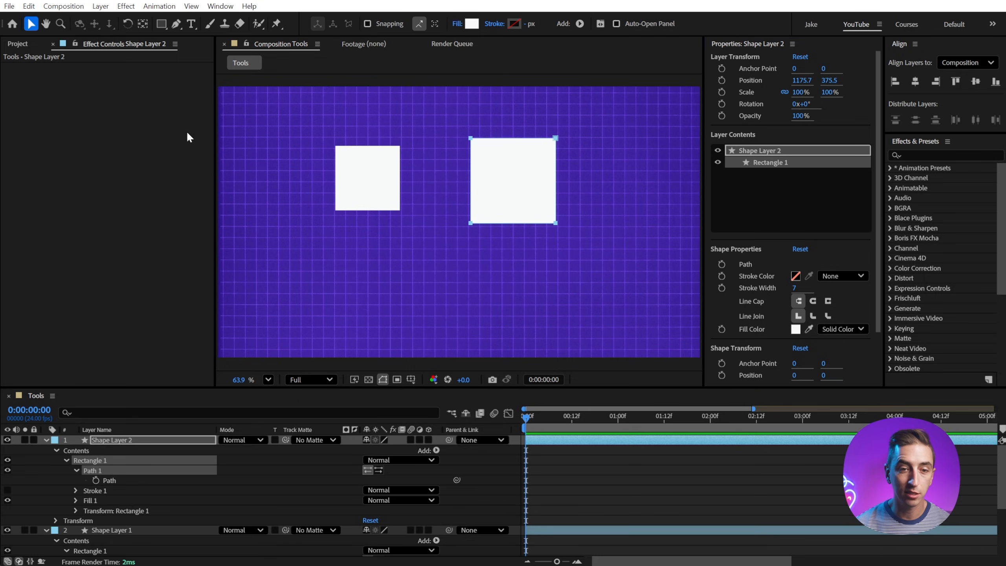
click(465, 107)
click(589, 163)
click(376, 175)
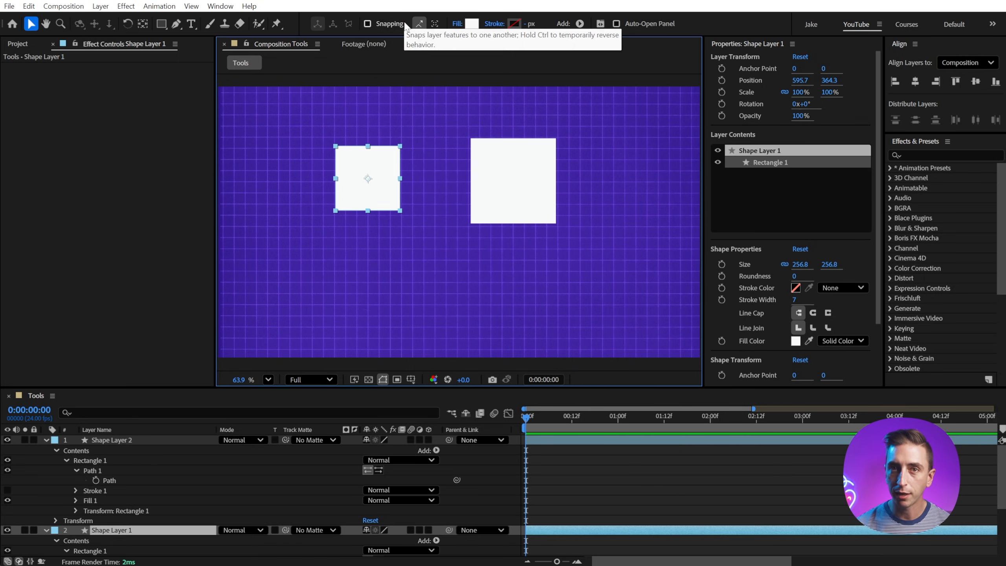
drag(351, 160, 457, 143)
click(376, 24)
click(398, 25)
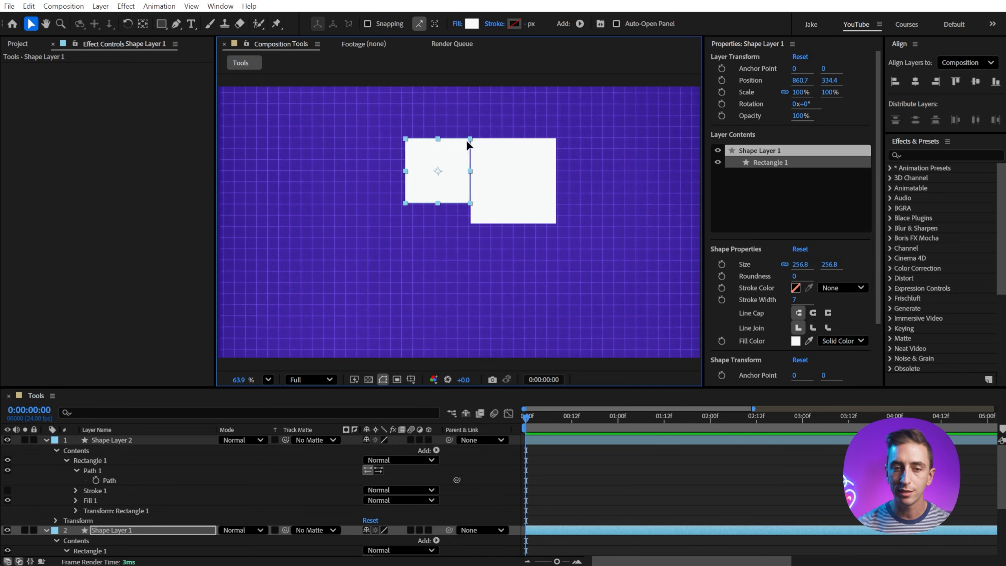
Step: Move the smaller square away from the larger one to about (416, 334), keeping their top edges aligned by snapping
drag(466, 145, 348, 144)
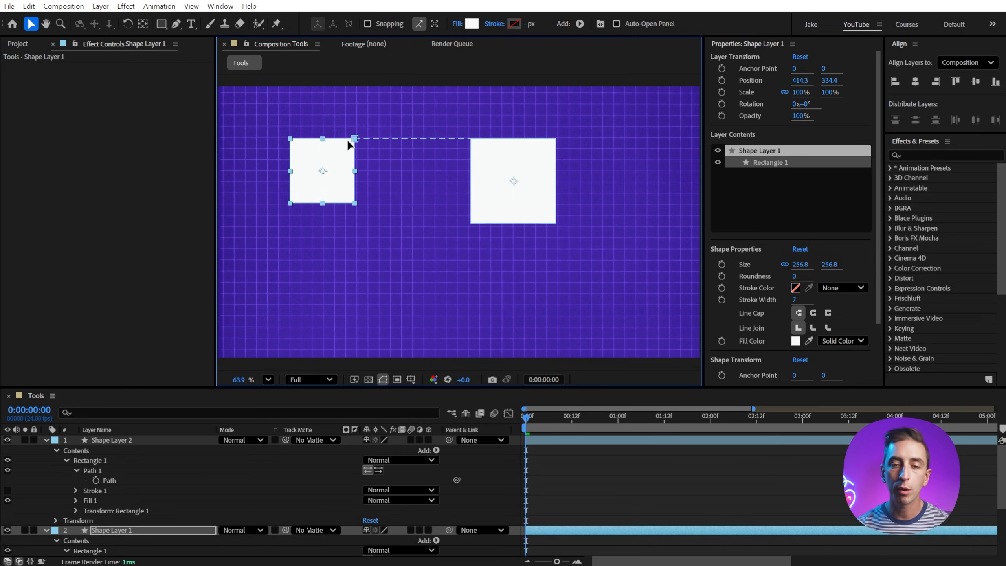
drag(349, 142, 354, 139)
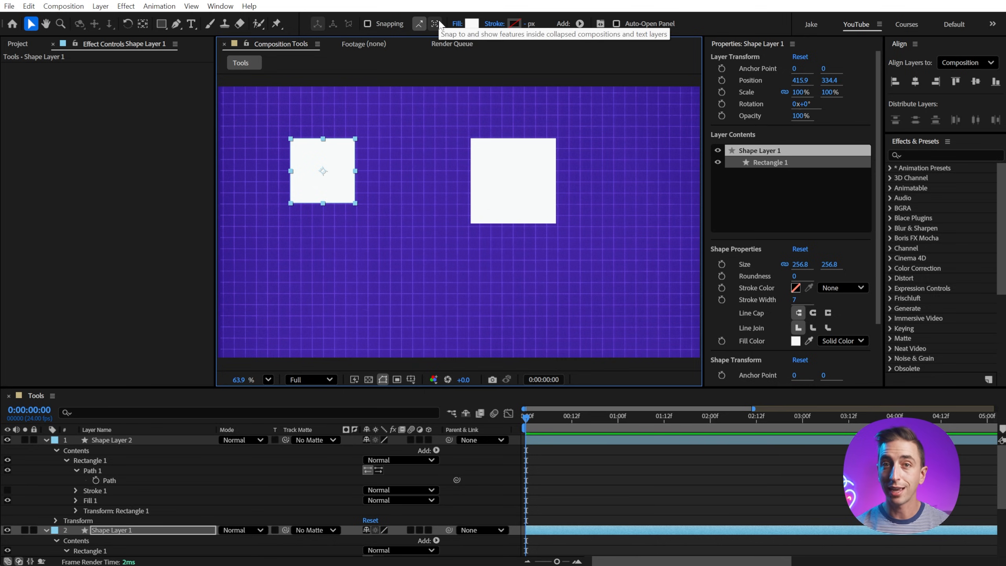
Step: Duplicate the larger square twice, placing one copy to its lower right and the other below it
click(527, 183)
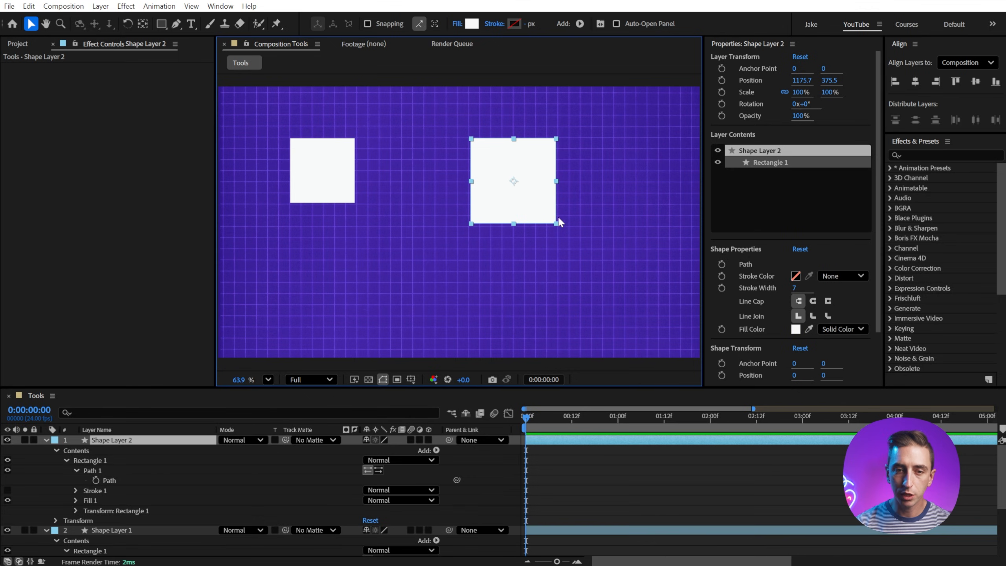
key(ctrl+d)
drag(516, 163, 623, 195)
key(ctrl+d)
drag(621, 195, 520, 282)
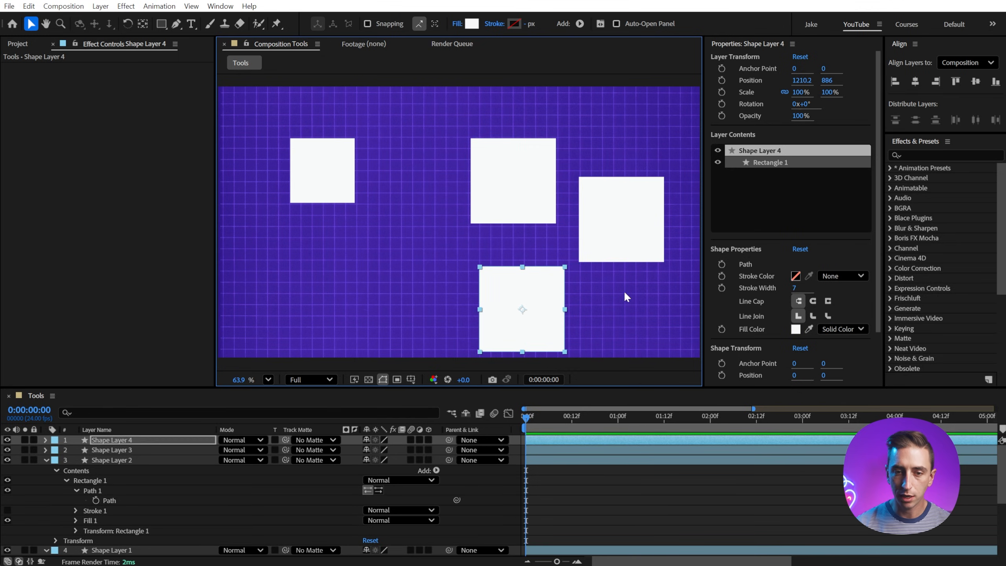
Step: Pre-compose the three larger squares into a new composition named Squares, moving all attributes into it
drag(626, 293, 500, 205)
key(ctrl+shift+c)
text(Squ)
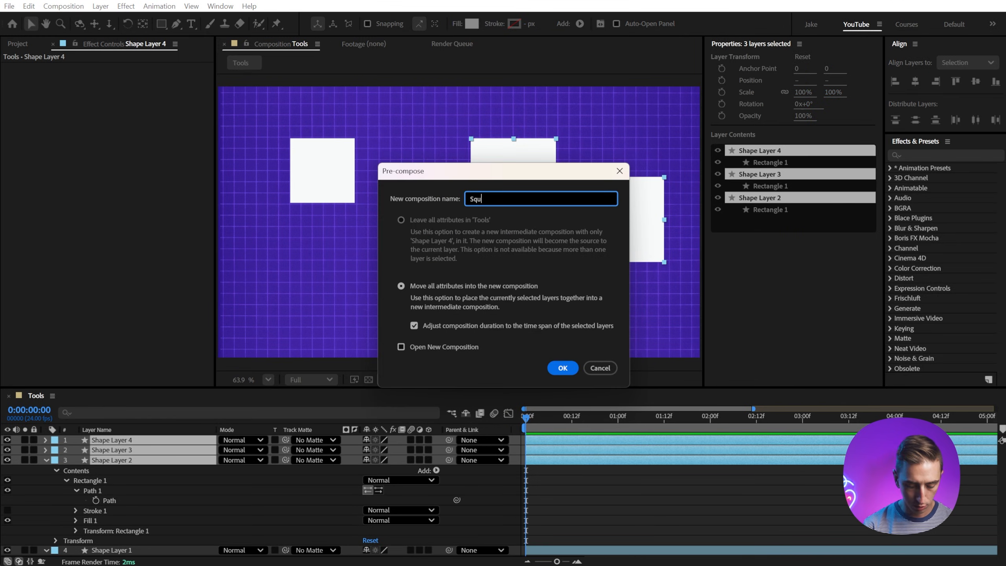
text(ares)
key(Return)
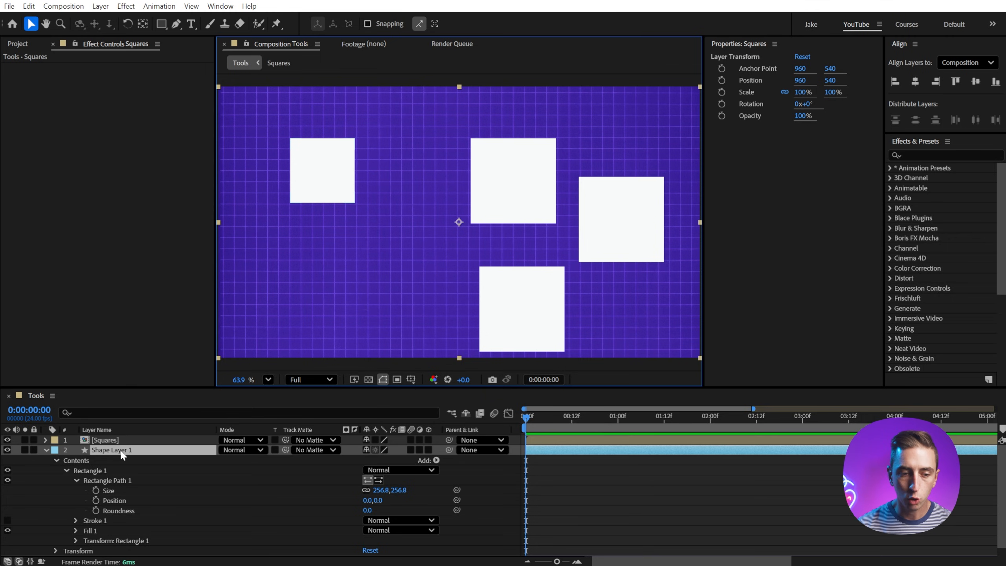
Step: Move the small square toward the Squares group, collapse transformations on the Squares layer, and enable snapping to features inside collapsed compositions
click(326, 162)
drag(326, 162, 424, 148)
click(375, 440)
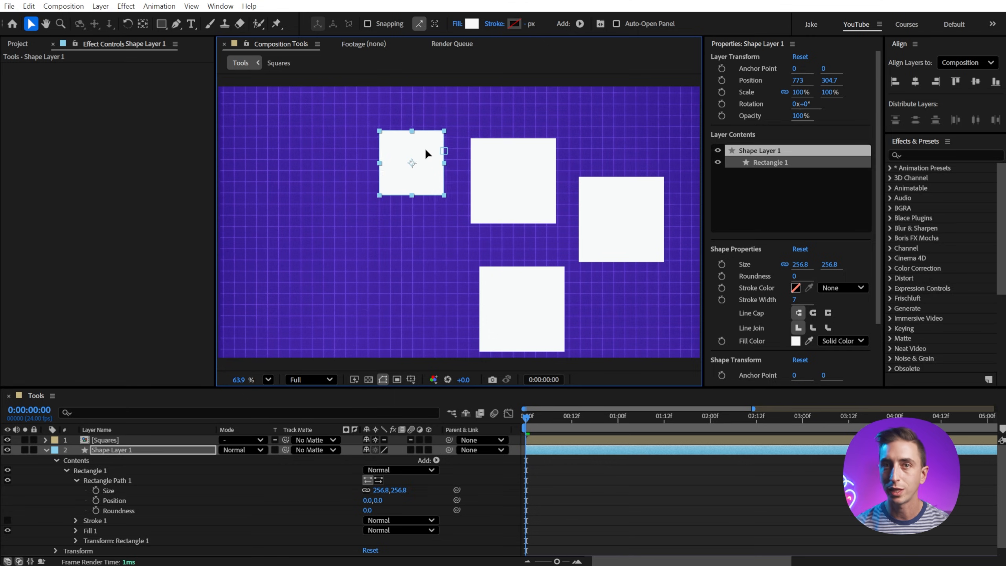
click(436, 22)
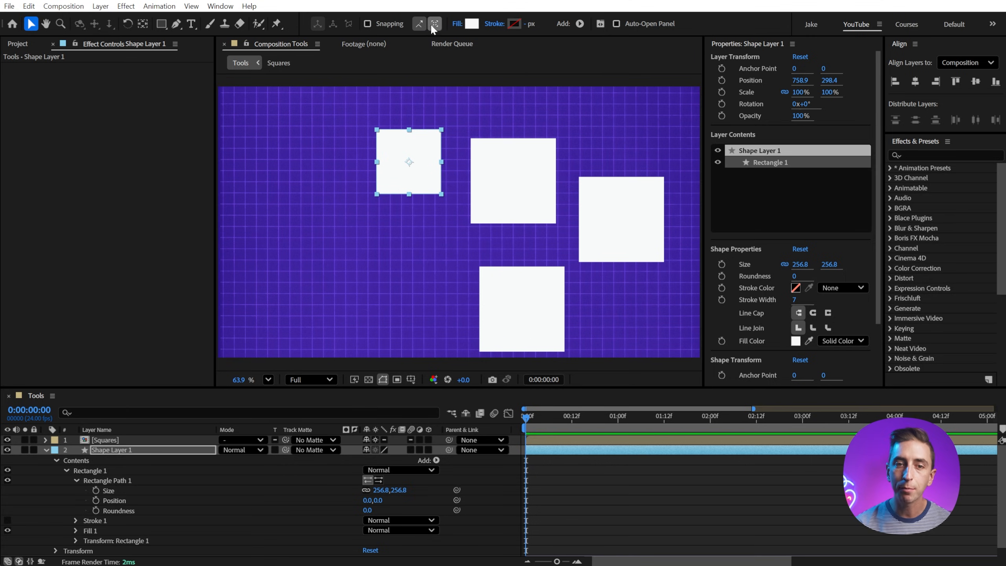
Step: Move the small square among the shapes inside Squares, snapping to their features, and leave it at about (1124, 471)
drag(425, 142, 557, 287)
drag(573, 269, 495, 204)
Step: Delete the Squares layer and make the remaining square, Shape Layer 1, a 3D layer
click(566, 207)
key(Delete)
click(429, 440)
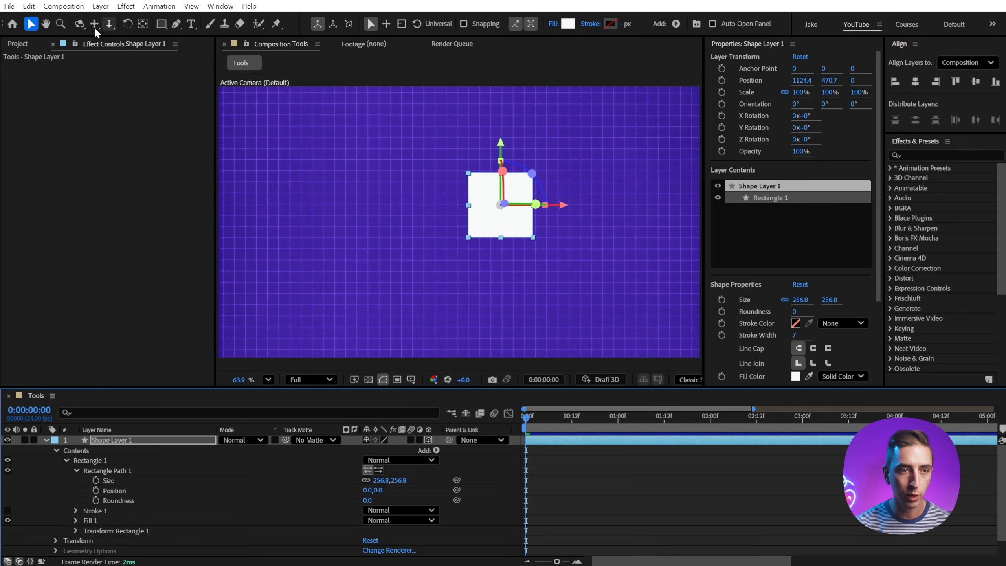
Step: Preview the Orbit Around Cursor tool, then try the Position, Scale and Rotation gizmo modes and return to Universal
click(79, 24)
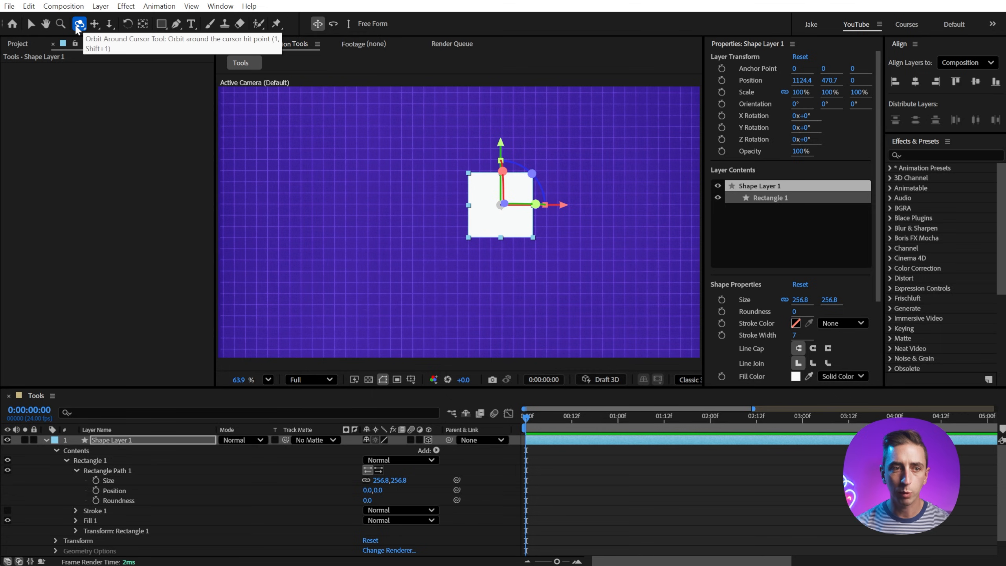
click(31, 24)
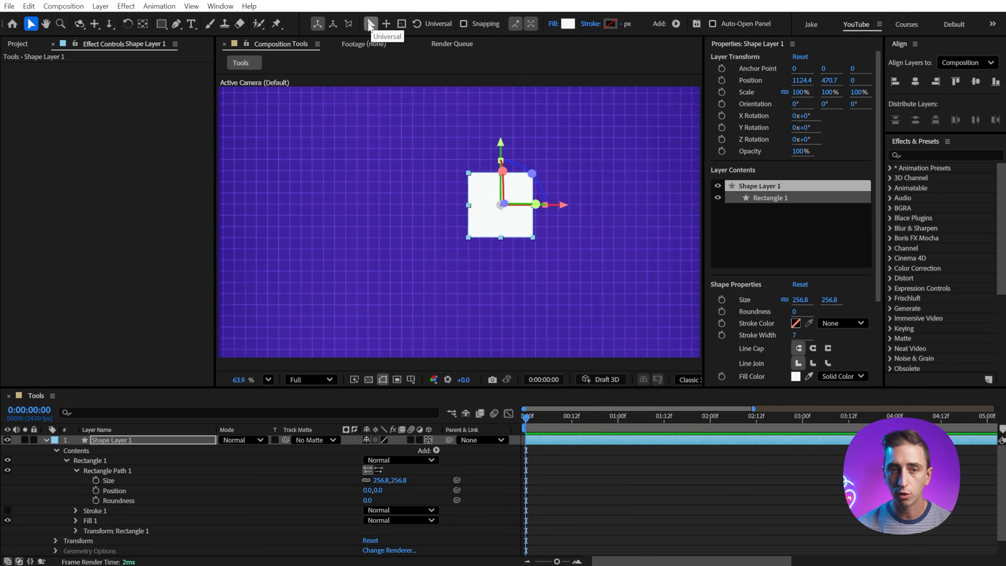
click(385, 25)
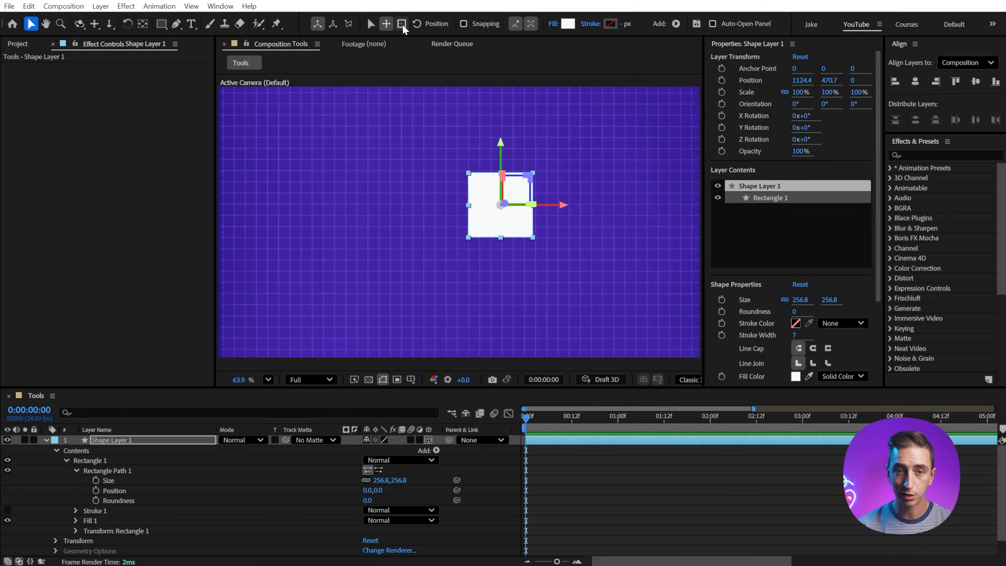
click(401, 24)
click(415, 25)
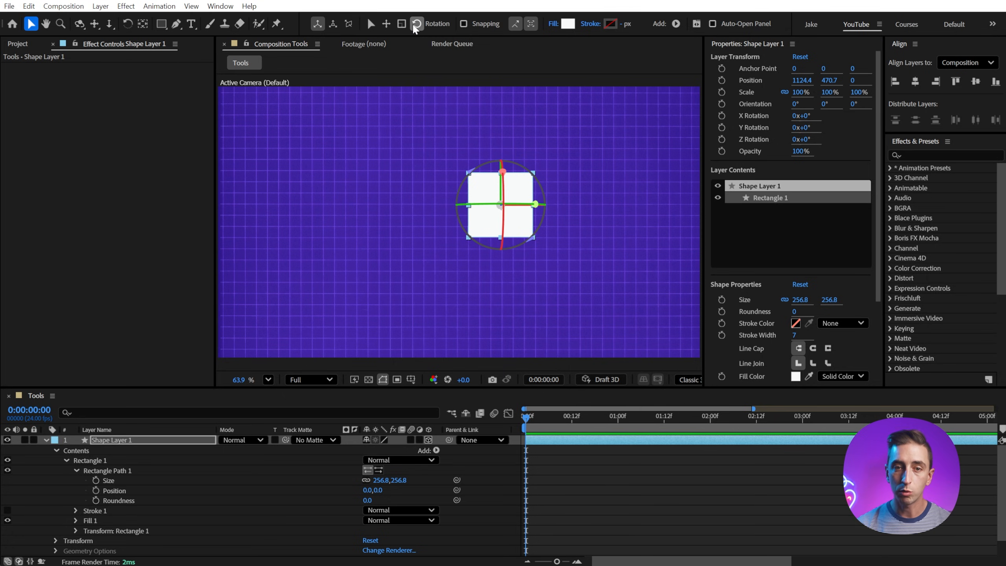
click(371, 24)
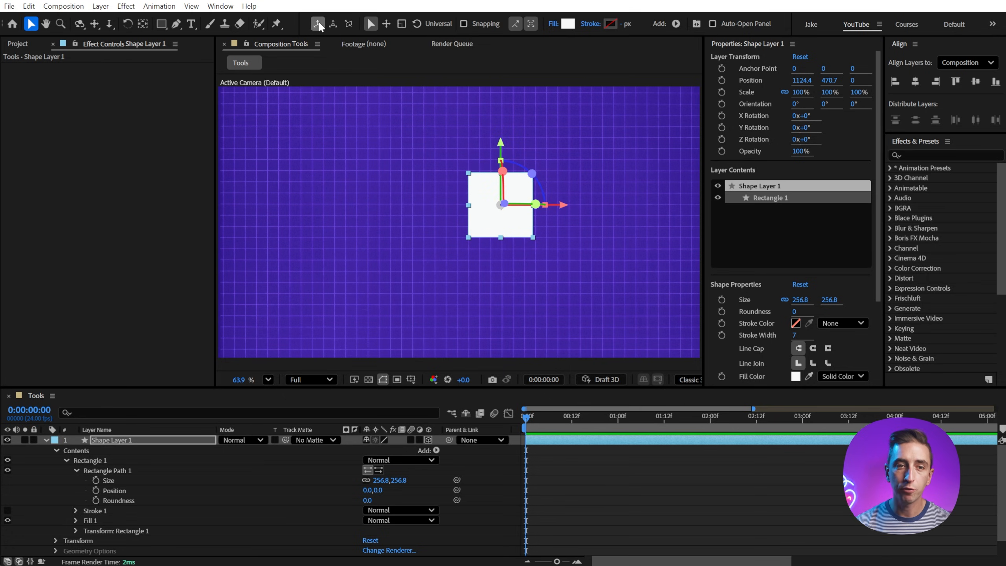
Step: Rotate the square to an orientation of about 56°, 50°, 332° and move it along its local Z axis to about (987, 566, -64)
key(w)
drag(490, 191, 507, 174)
key(v)
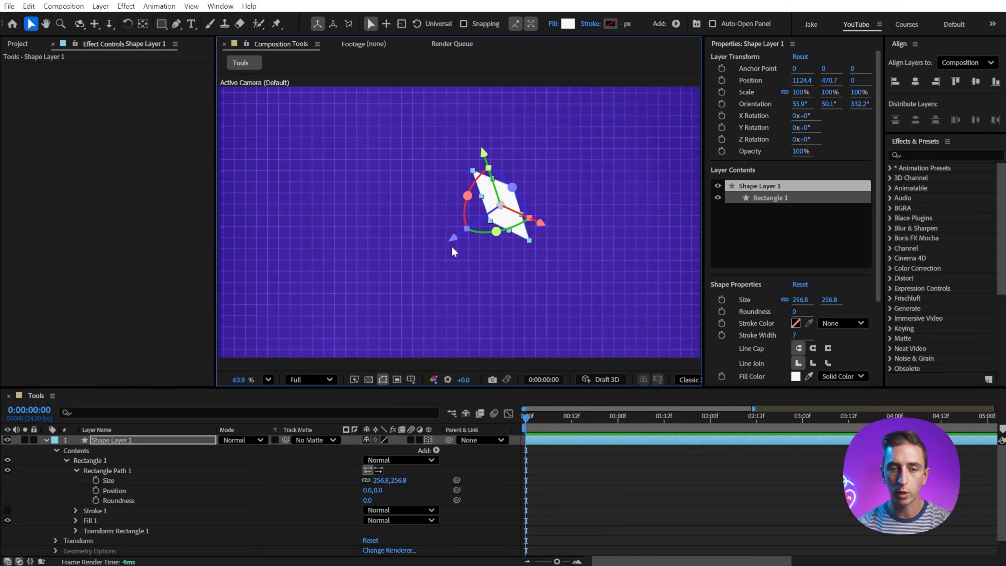
drag(452, 239, 514, 269)
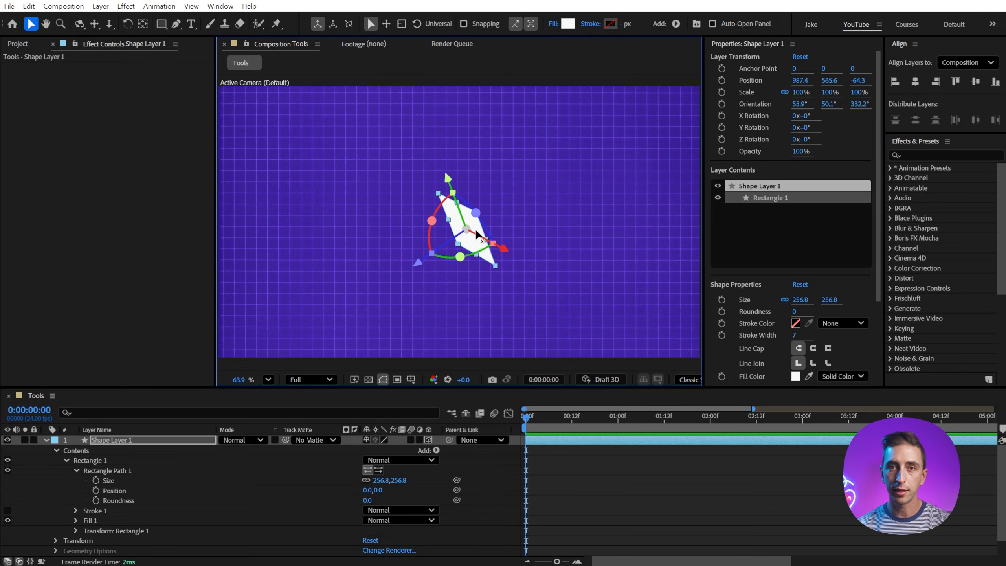
Step: Switch to World Axis Mode, rotate the square to an orientation of about 37°, 40°, 347°, and orbit the camera around it
click(333, 25)
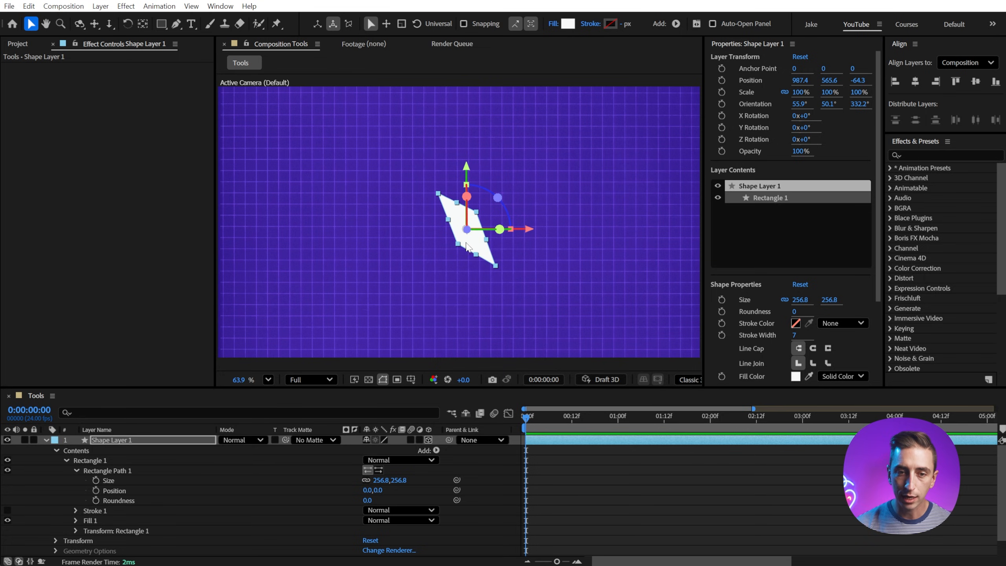
key(w)
drag(469, 239, 556, 154)
key(c)
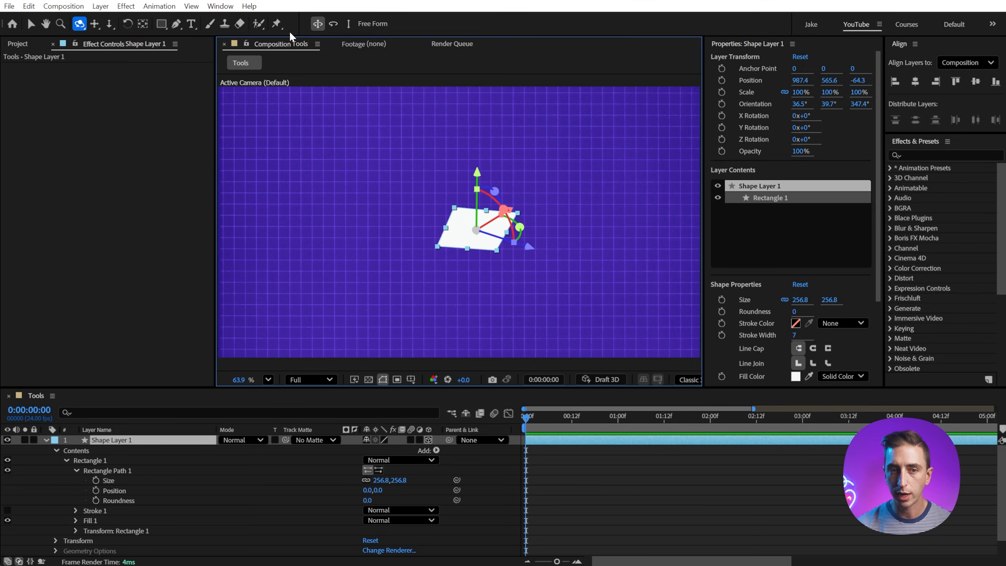
Step: Switch to Local Axis Mode and move the square along its own Z axis to about (1027, 537, -26)
key(v)
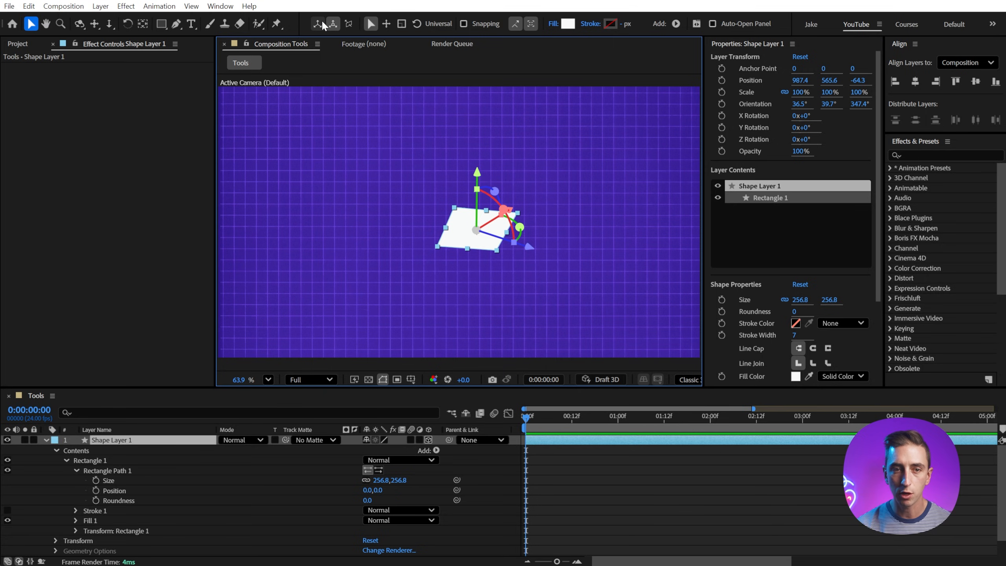
click(321, 22)
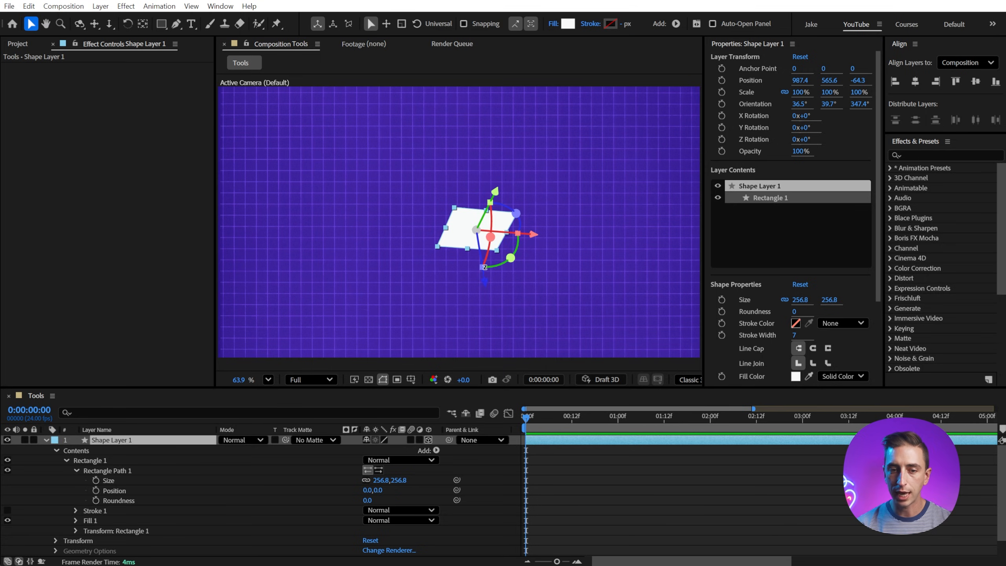
mouse_move(485, 282)
mouse_down()
mouse_move(488, 297)
mouse_move(483, 270)
mouse_up()
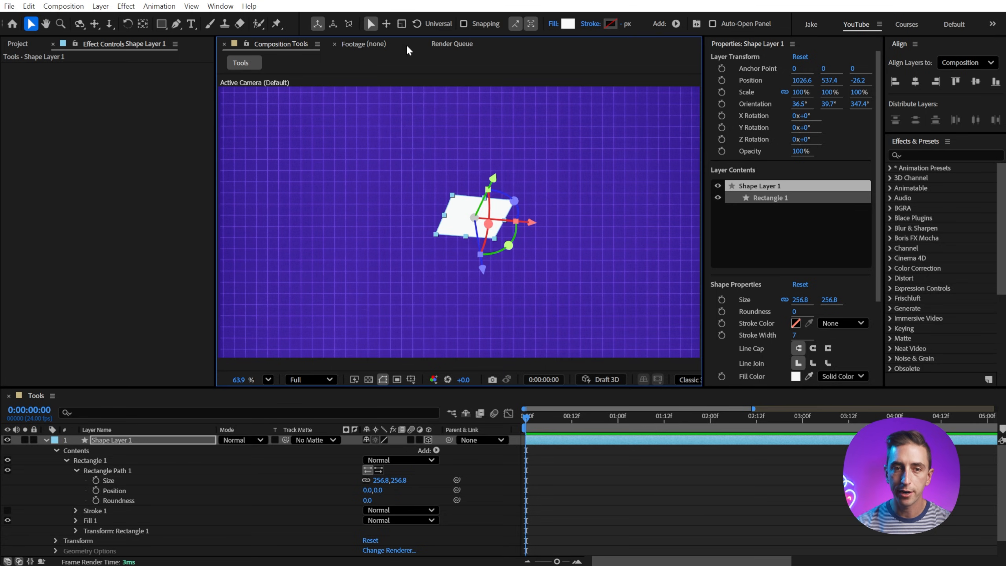
Step: Switch to View Axis Mode, orbit the camera, and move the square along the view-aligned axes to about (132, 362, 207)
click(333, 25)
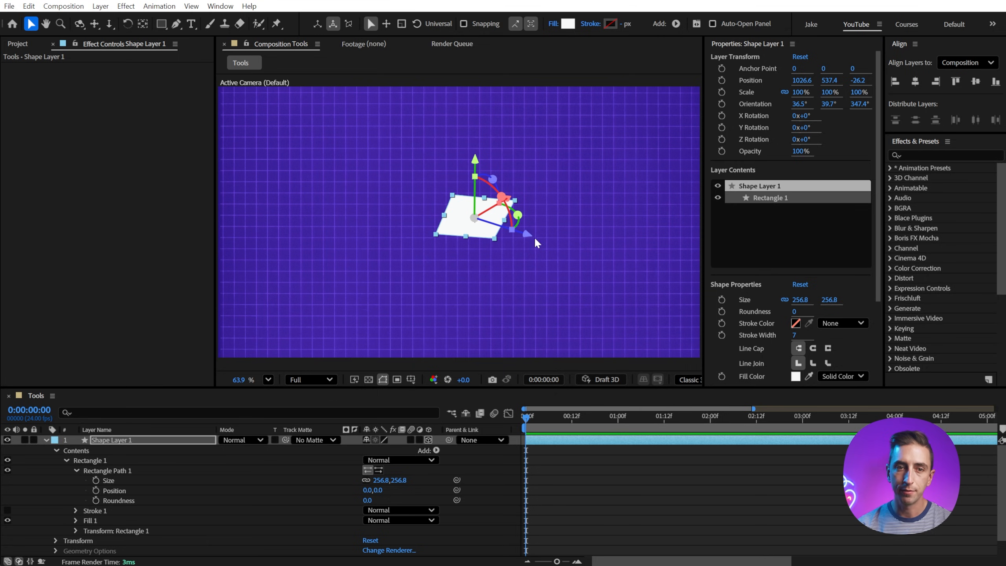
click(347, 25)
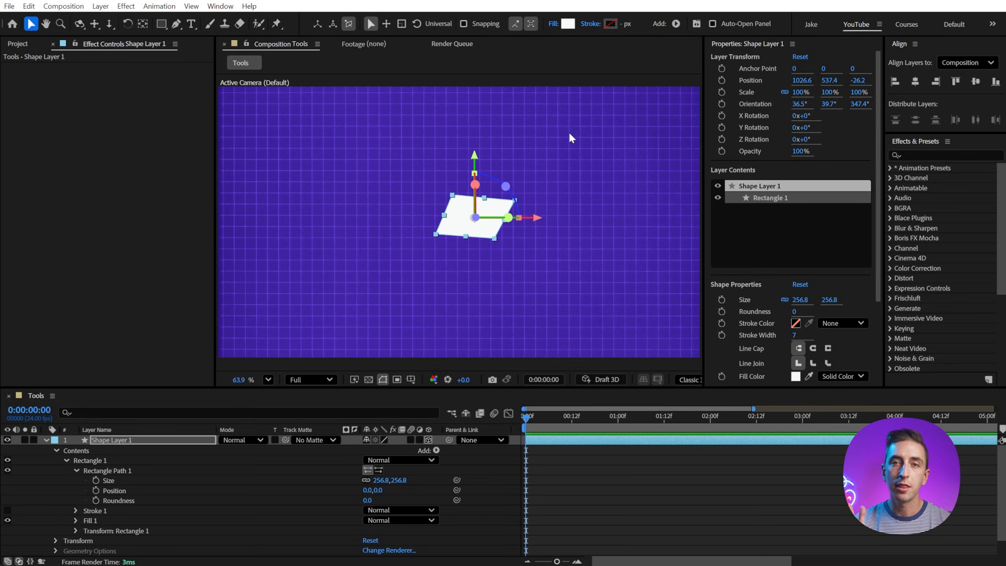
key(c)
drag(569, 138, 495, 222)
key(v)
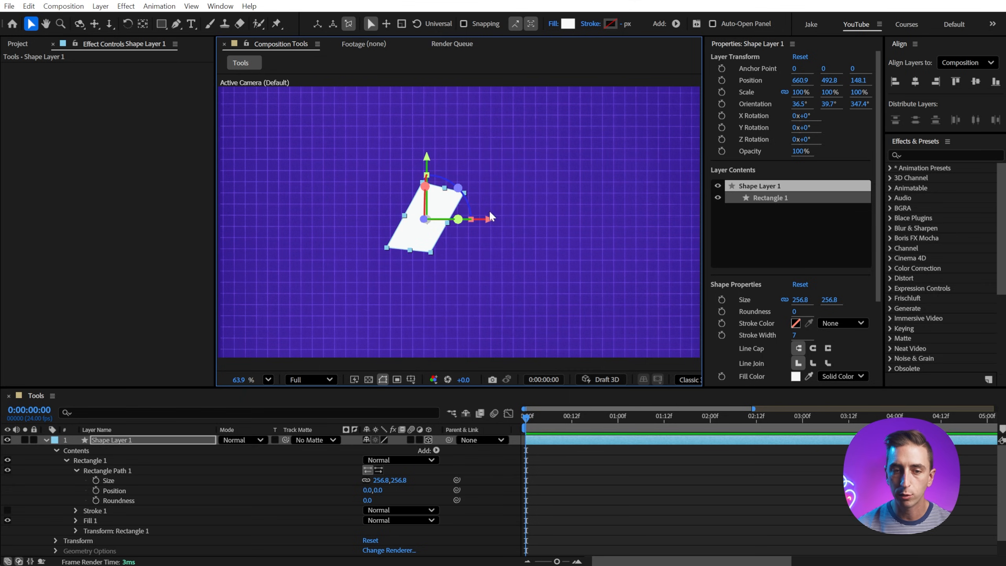
drag(434, 164, 562, 142)
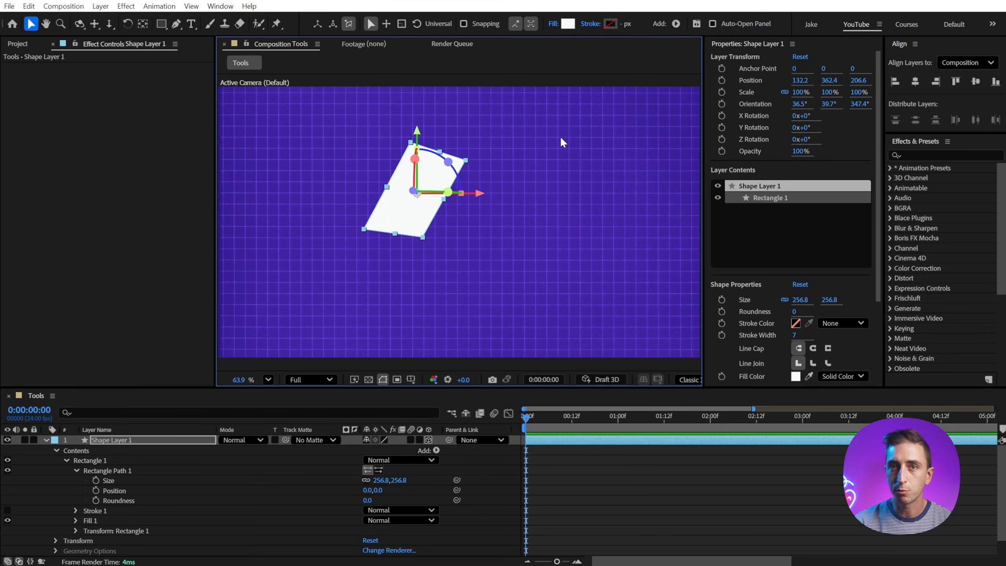
Step: Select the square with a marquee around it and delete its layer from the Tools composition
drag(563, 142, 337, 228)
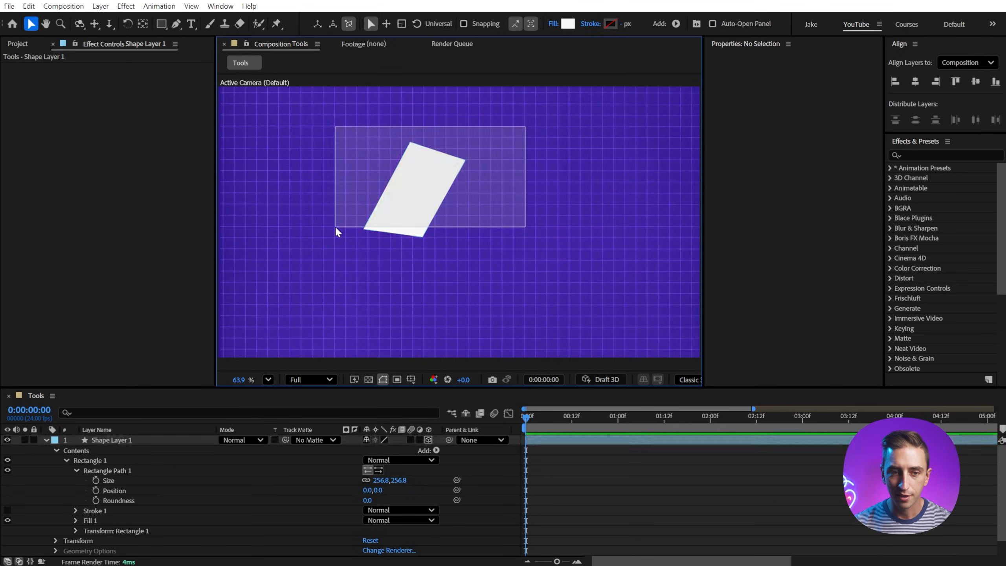
key(Delete)
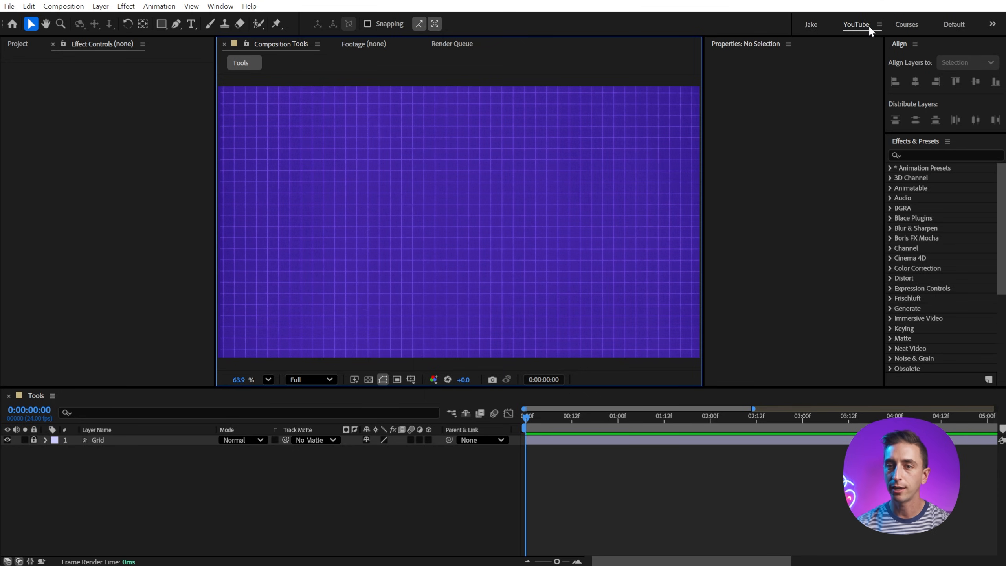
Step: Reorder the workspaces so Small Screen sits after Default in the Bar group, and narrow the workspace bar slightly
click(879, 24)
click(914, 70)
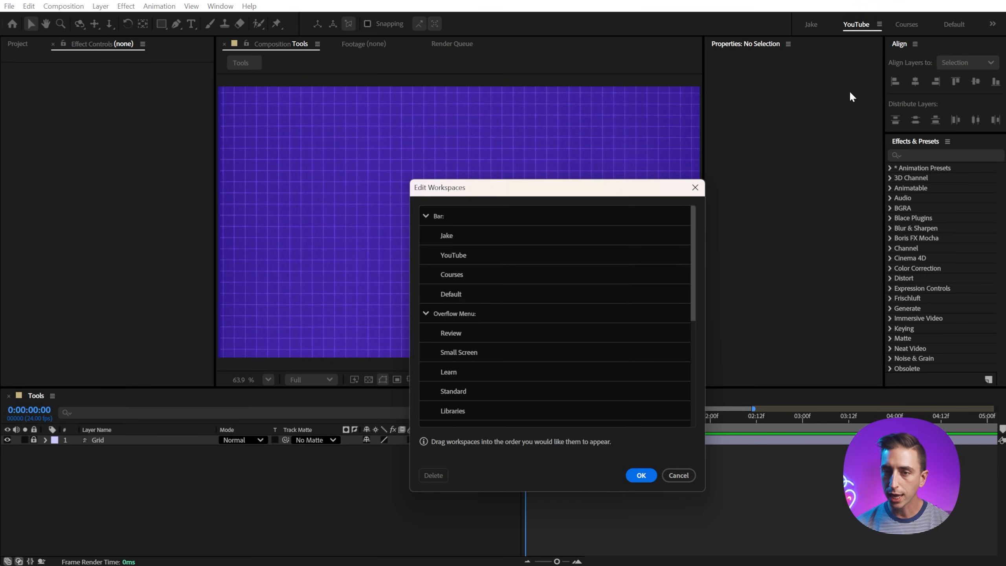
drag(653, 180, 689, 82)
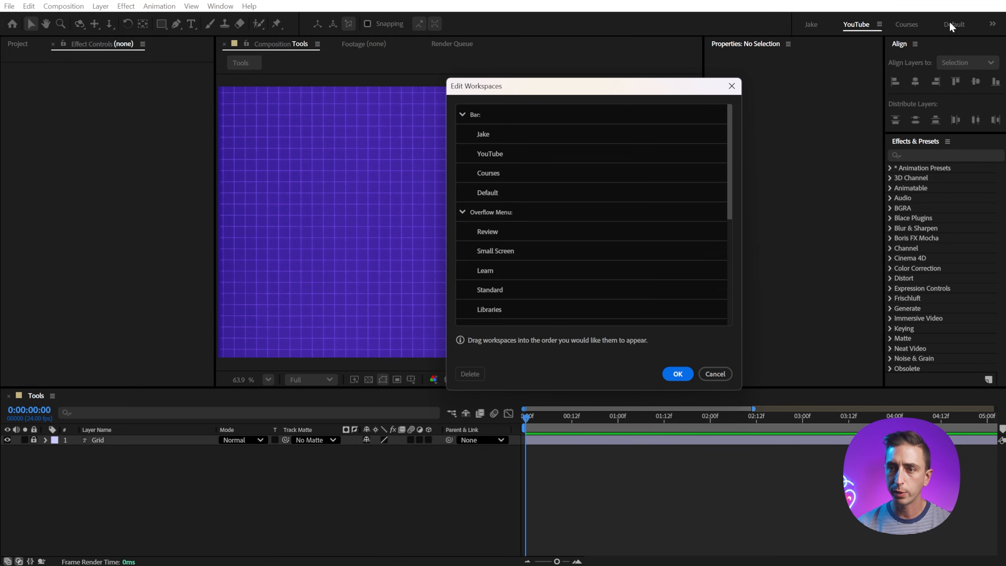
drag(497, 250, 495, 202)
click(678, 374)
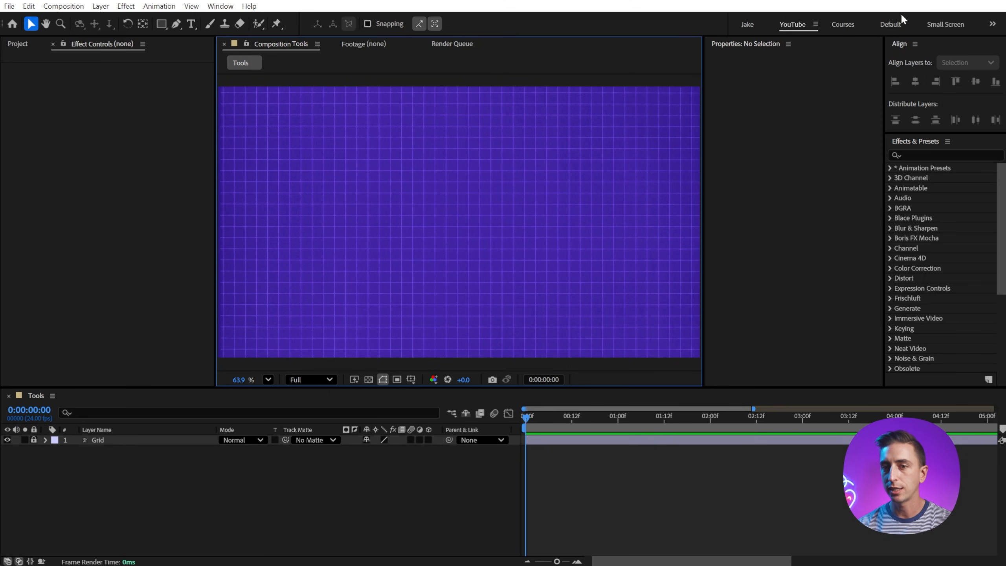
mouse_move(727, 23)
mouse_down()
mouse_move(567, 29)
mouse_move(815, 24)
mouse_move(740, 24)
mouse_up()
Step: Examine the Do Not Show group in the workspace editor with the Bar and Overflow Menu groups collapsed, and close the editor
click(828, 24)
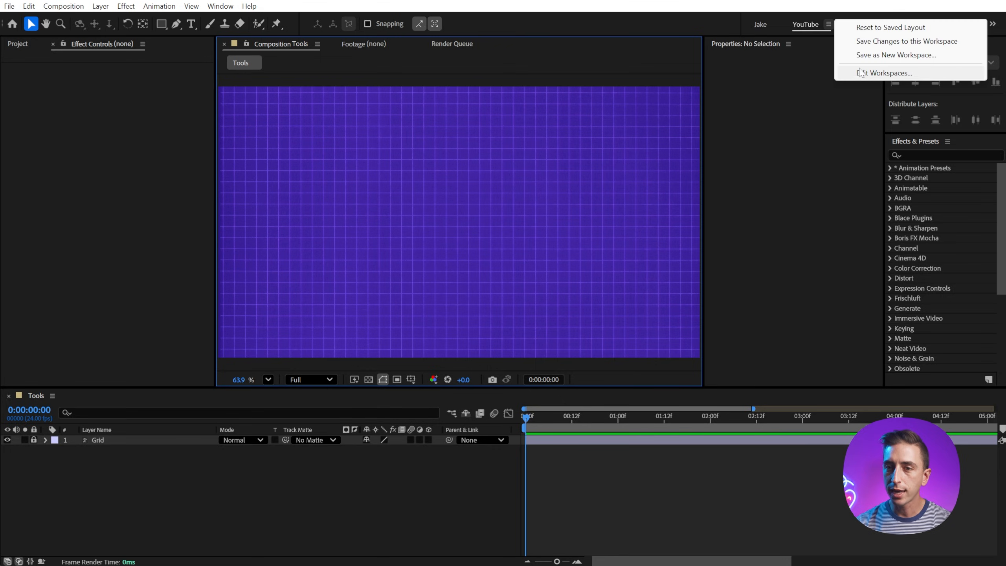
click(884, 72)
click(427, 216)
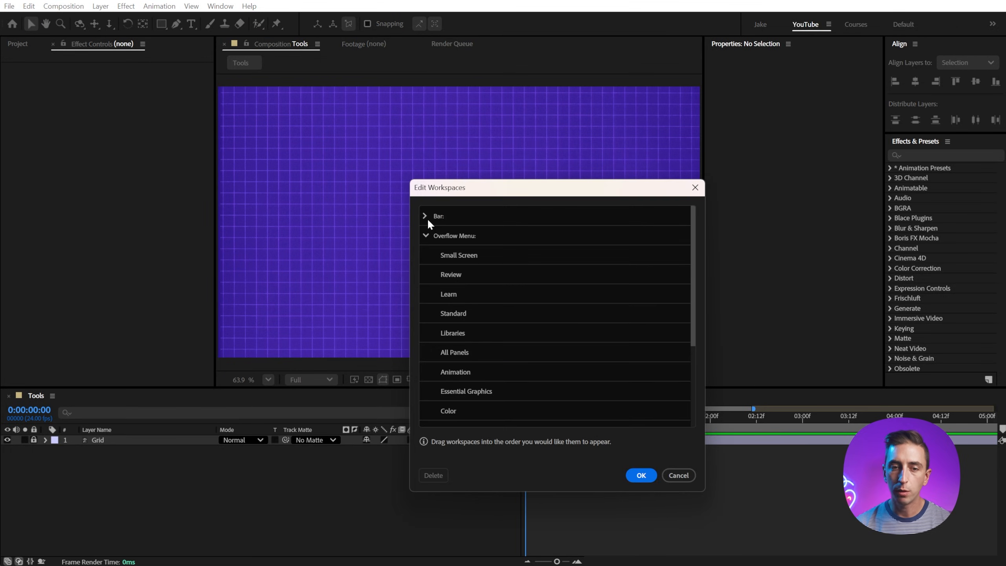
click(425, 234)
drag(471, 197, 491, 85)
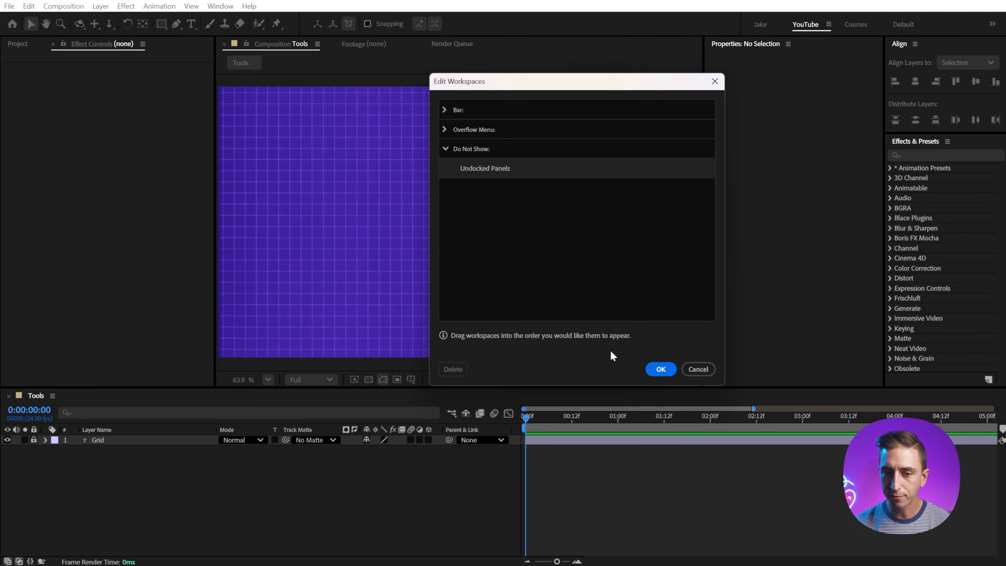
click(656, 368)
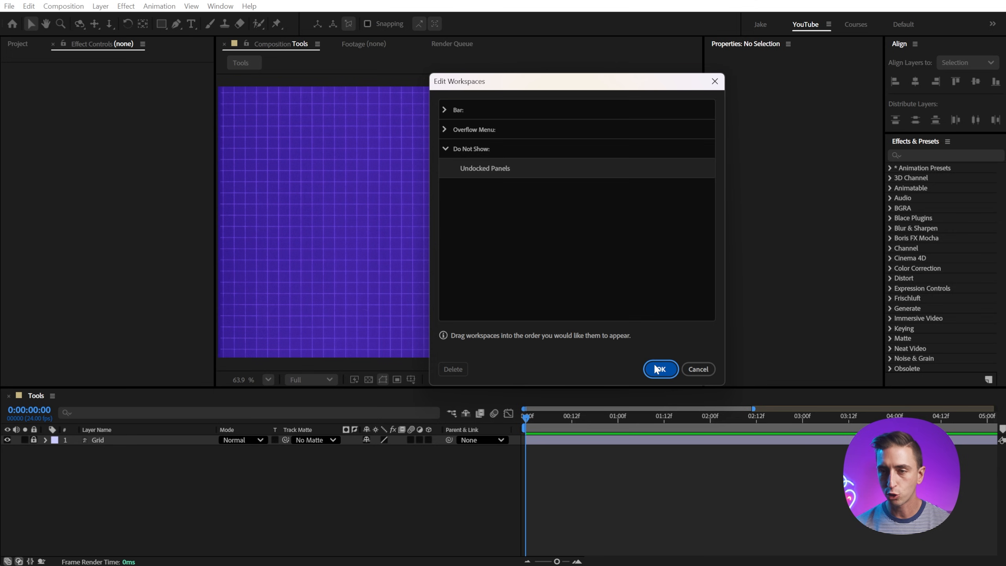